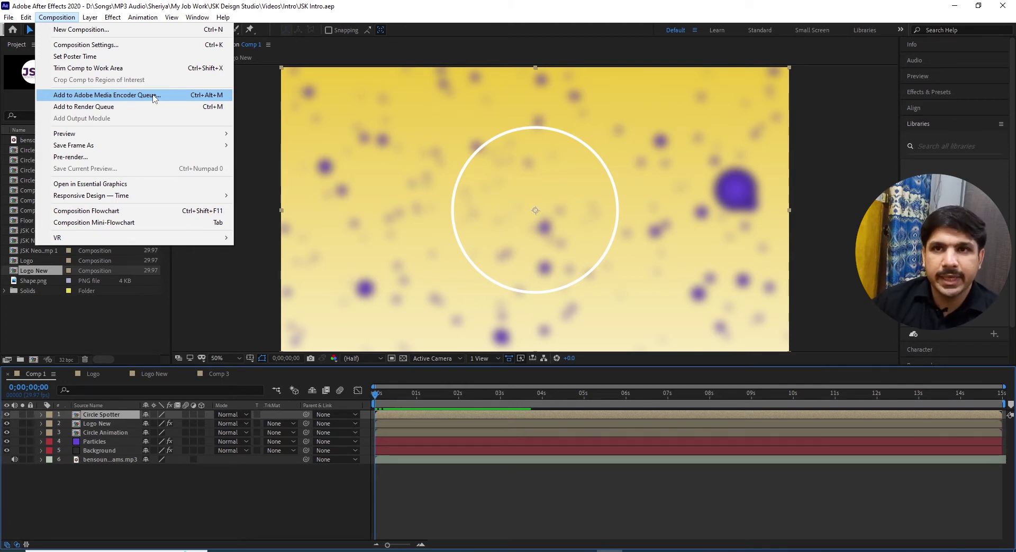
- Add the Comp 1 composition to the render queue
{"action": "left_click", "coordinate": [134, 109]}
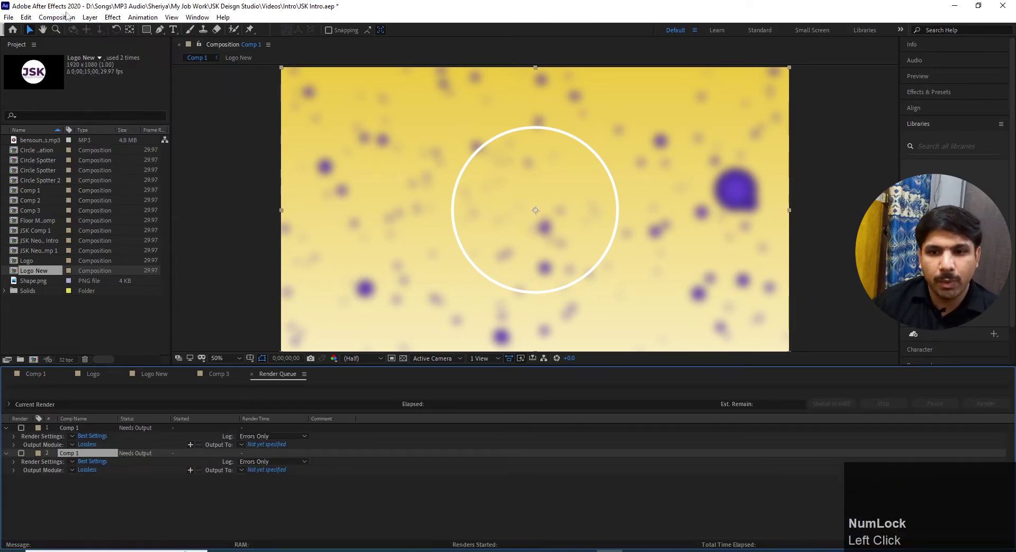
{"action": "left_click", "coordinate": [66, 18]}
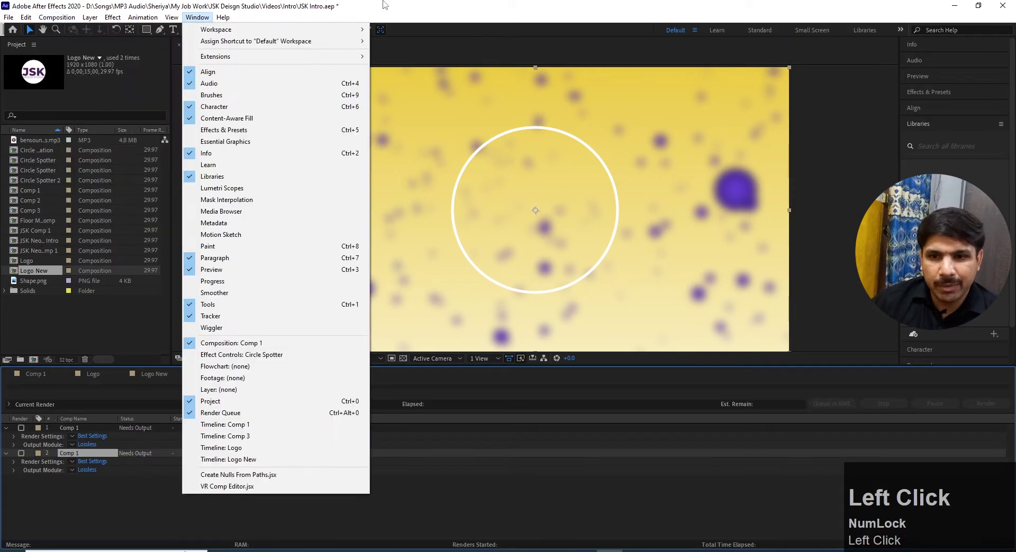
{"action": "left_click", "coordinate": [384, 3]}
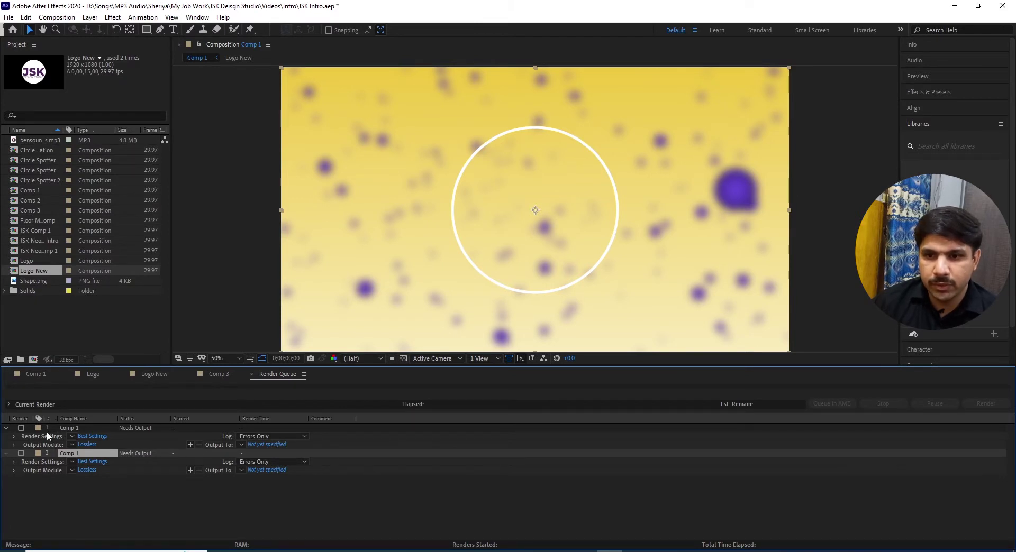
- Remove the first of the two Comp 1 entries from the render queue
{"action": "left_click", "coordinate": [21, 429]}
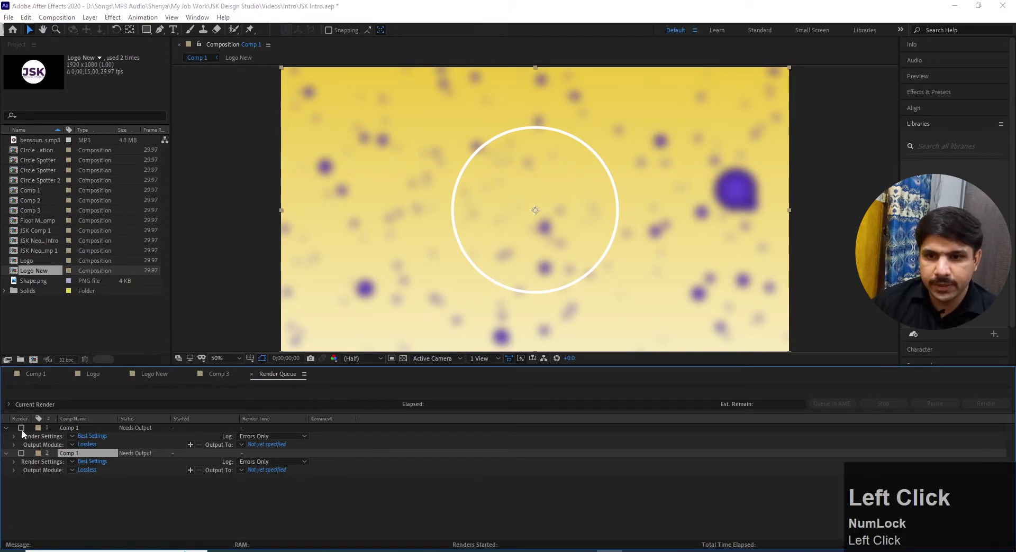
{"action": "key", "text": "Return"}
{"action": "left_click", "coordinate": [77, 427]}
{"action": "right_click", "coordinate": [72, 427]}
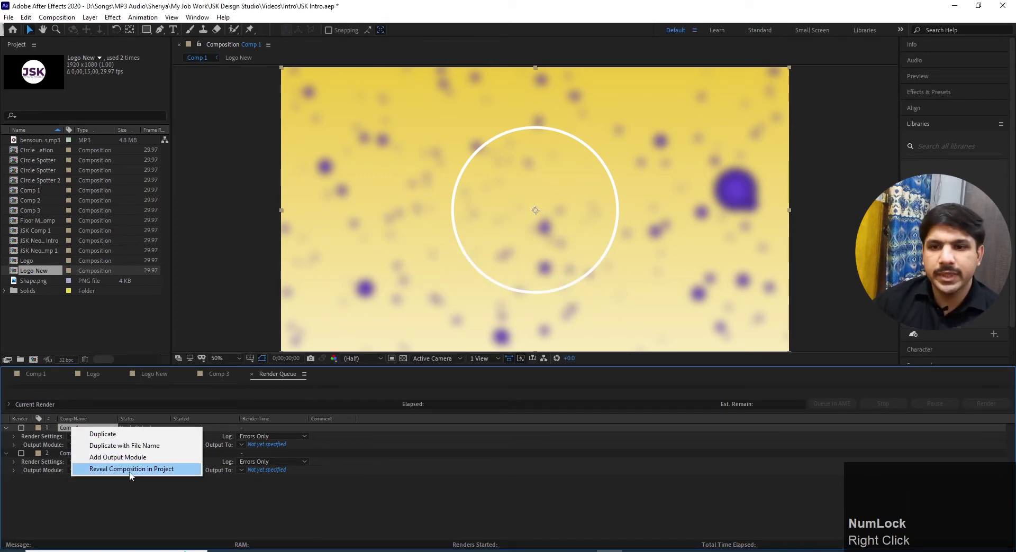
{"action": "left_click", "coordinate": [125, 494]}
{"action": "left_click", "coordinate": [125, 494]}
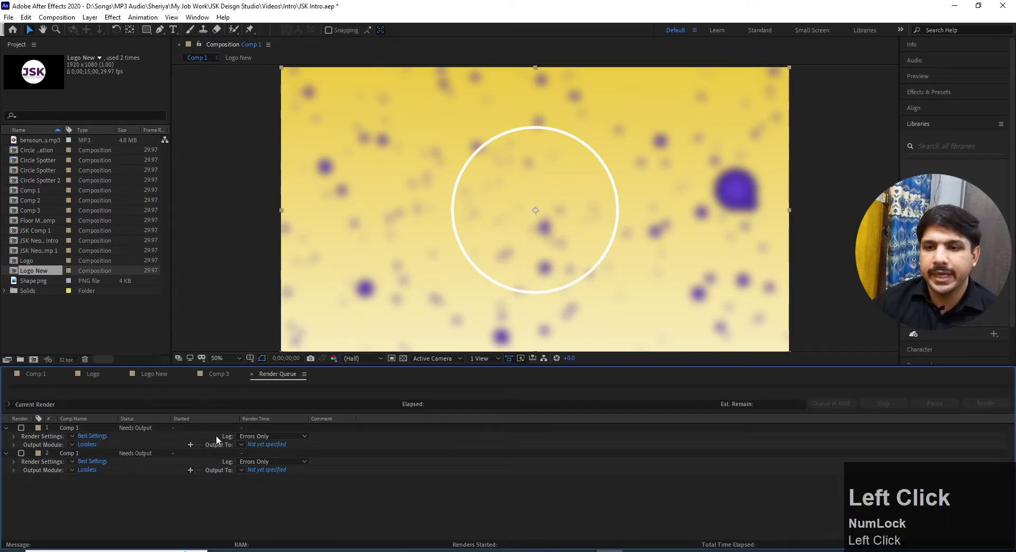
{"action": "left_click", "coordinate": [59, 430]}
{"action": "key", "text": "Delete"}
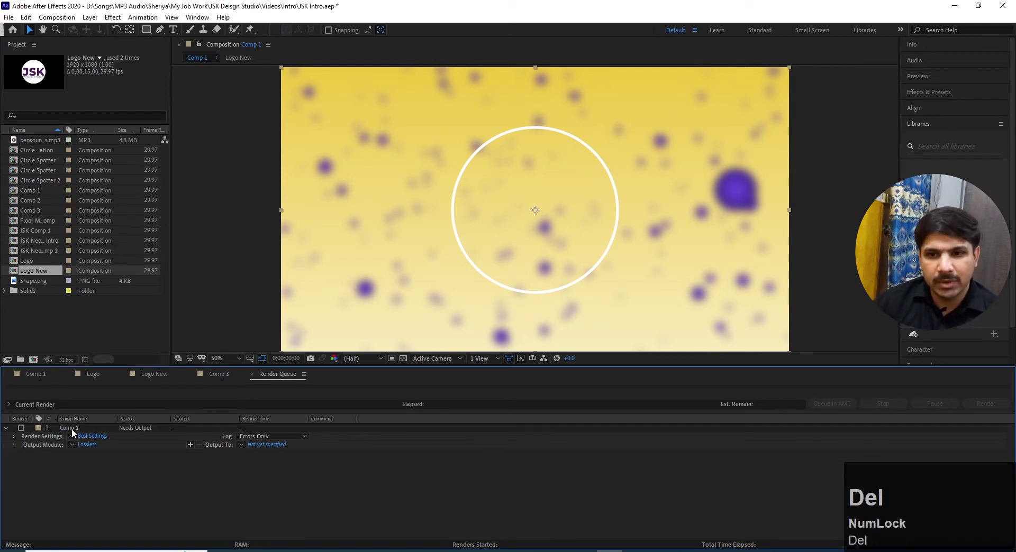
- Choose the Desktop as the output location for the queued Comp 1 render
{"action": "left_click", "coordinate": [74, 429]}
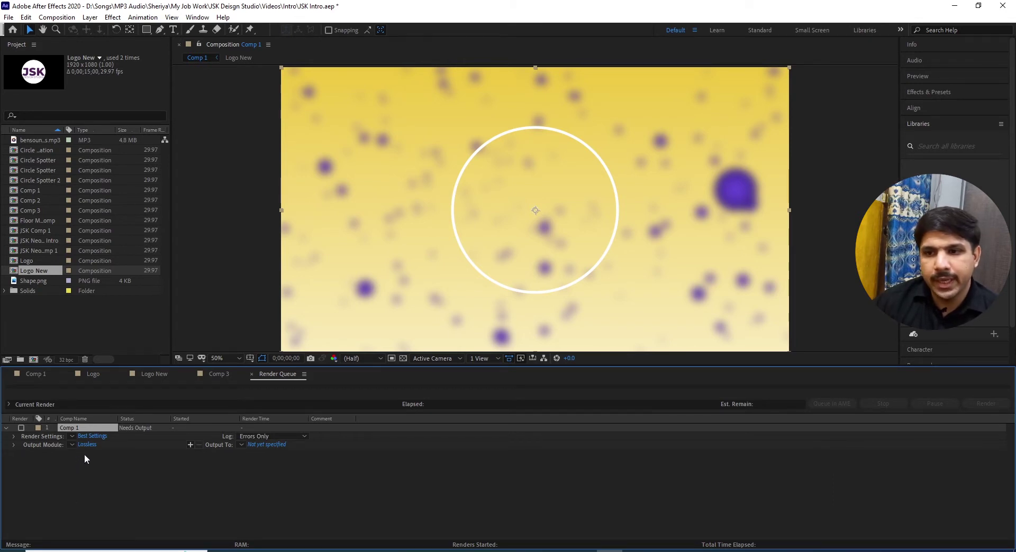
{"action": "left_click", "coordinate": [263, 445]}
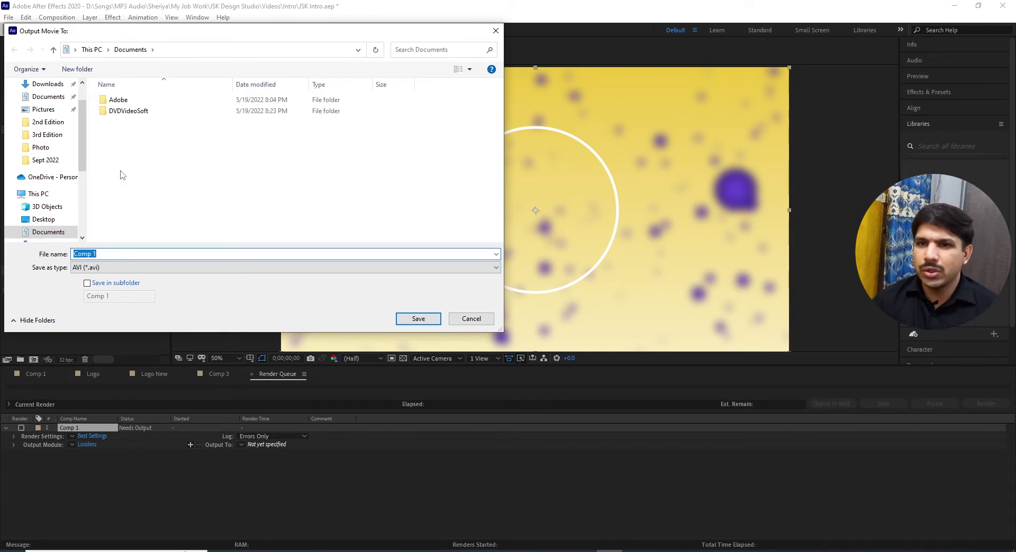
{"action": "left_click_drag", "start_coordinate": [87, 156], "coordinate": [83, 128]}
{"action": "left_click", "coordinate": [42, 105]}
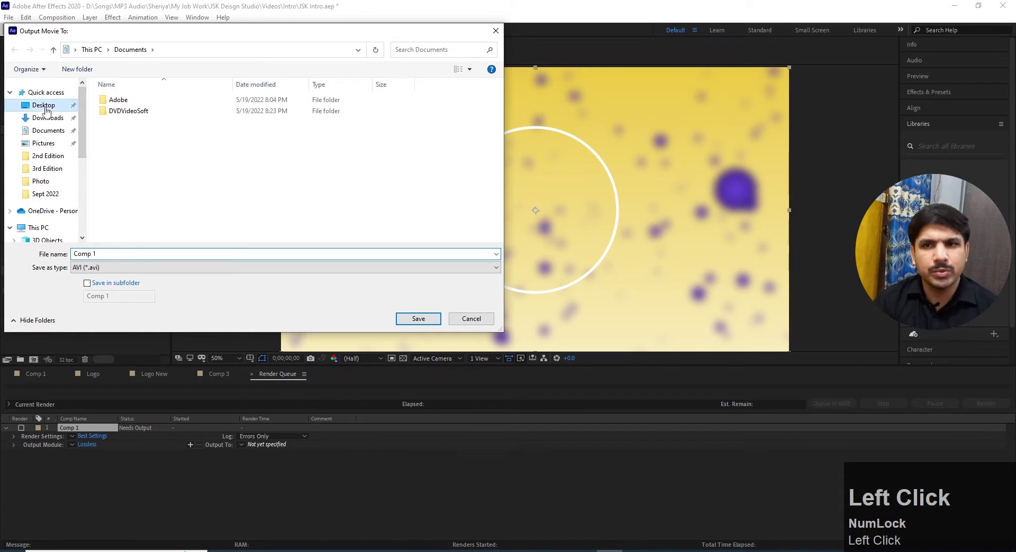
- Name the output movie Intro Render and save it with the AVI file type
{"action": "left_click", "coordinate": [142, 253]}
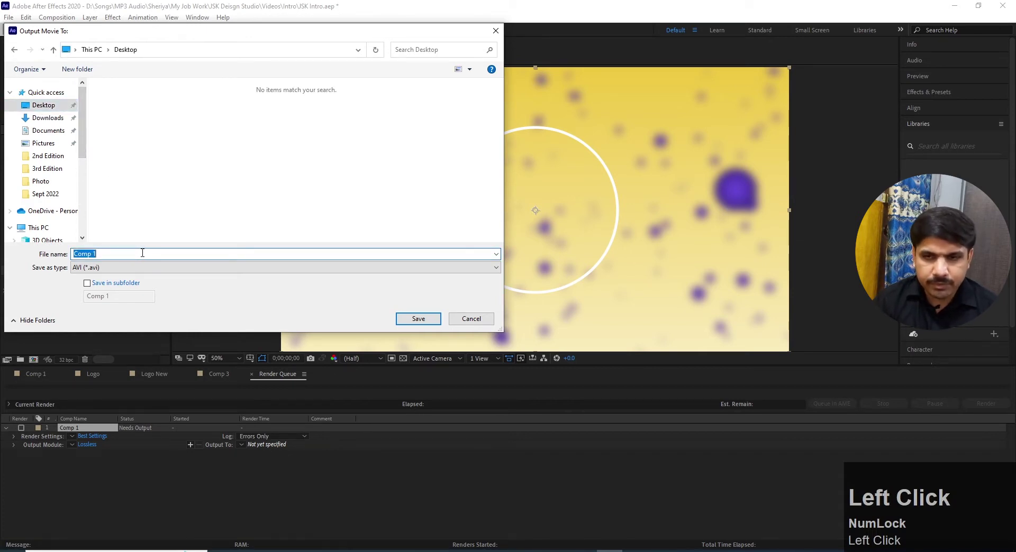
{"action": "type", "text": "Intro"}
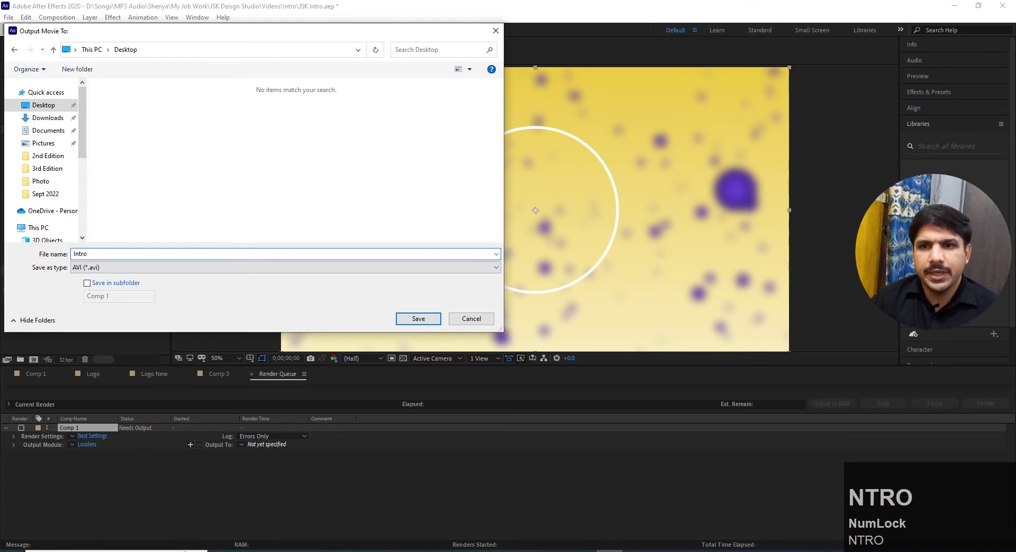
{"action": "type", "text": " Ren"}
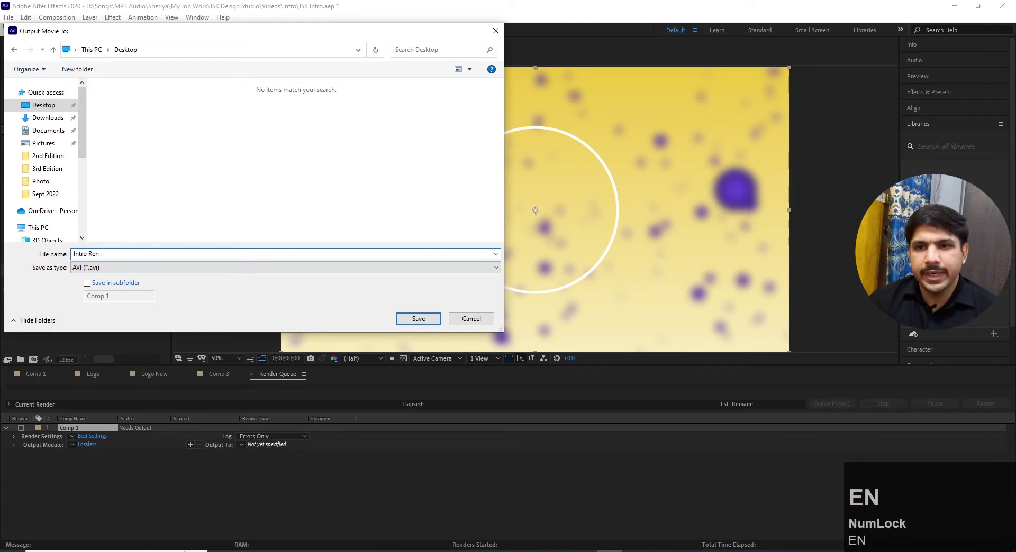
{"action": "type", "text": "dro"}
{"action": "key", "text": "BackSpace"}
{"action": "key", "text": "BackSpace"}
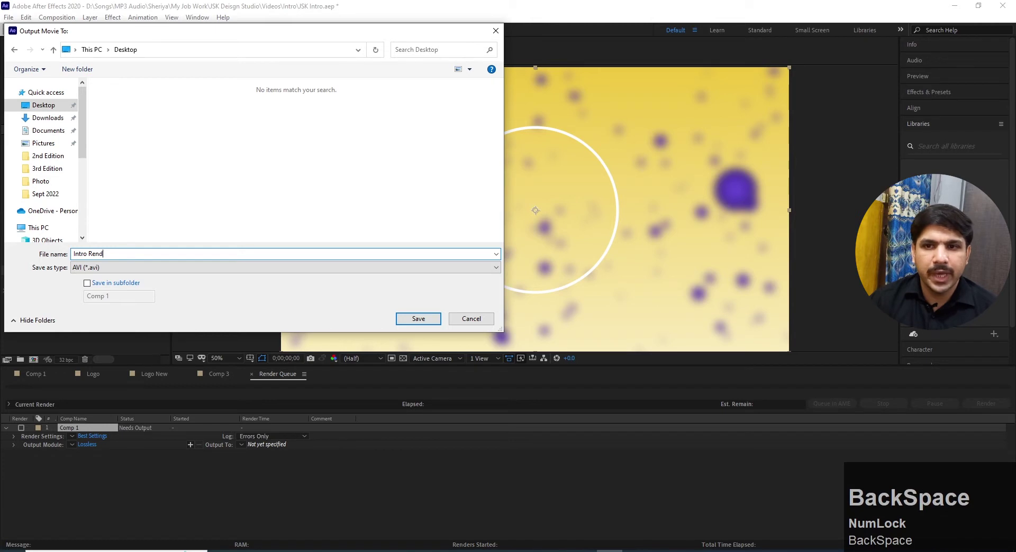
{"action": "type", "text": "er"}
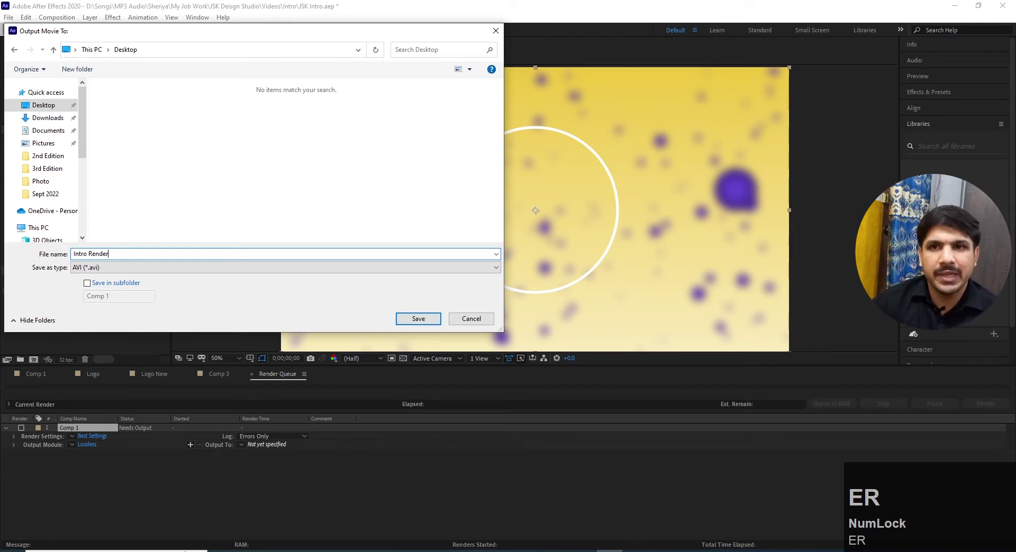
{"action": "left_click", "coordinate": [172, 267]}
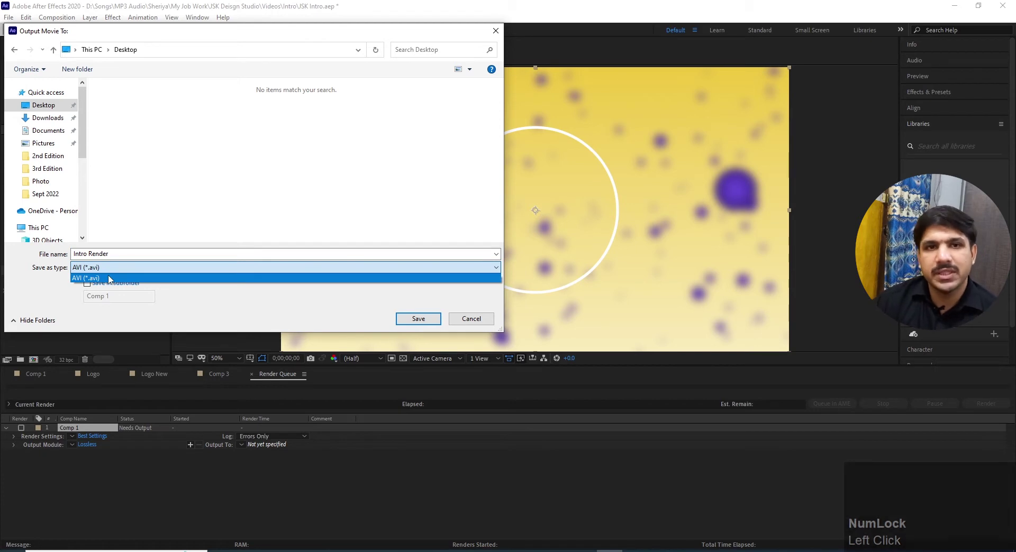
{"action": "left_click", "coordinate": [109, 277]}
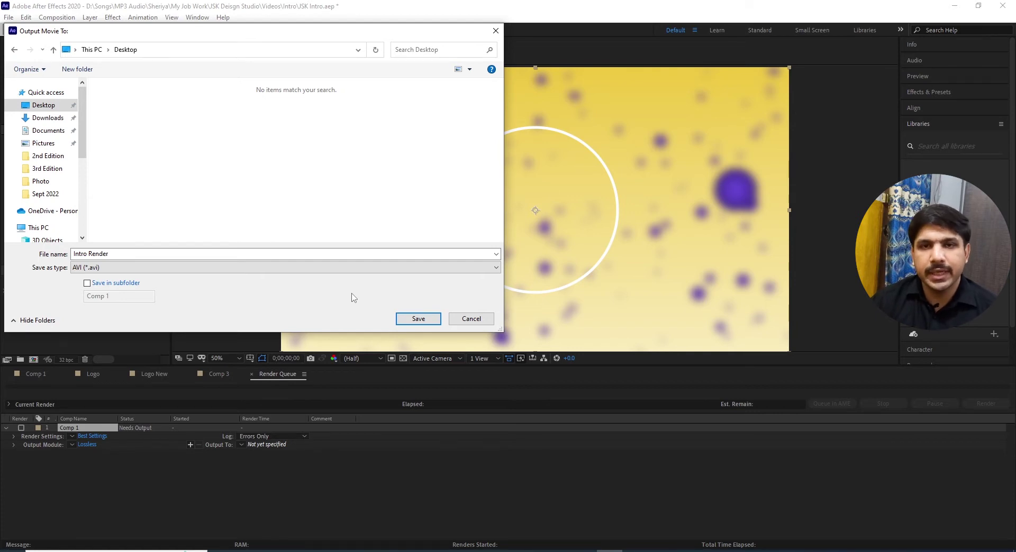
{"action": "left_click", "coordinate": [418, 319]}
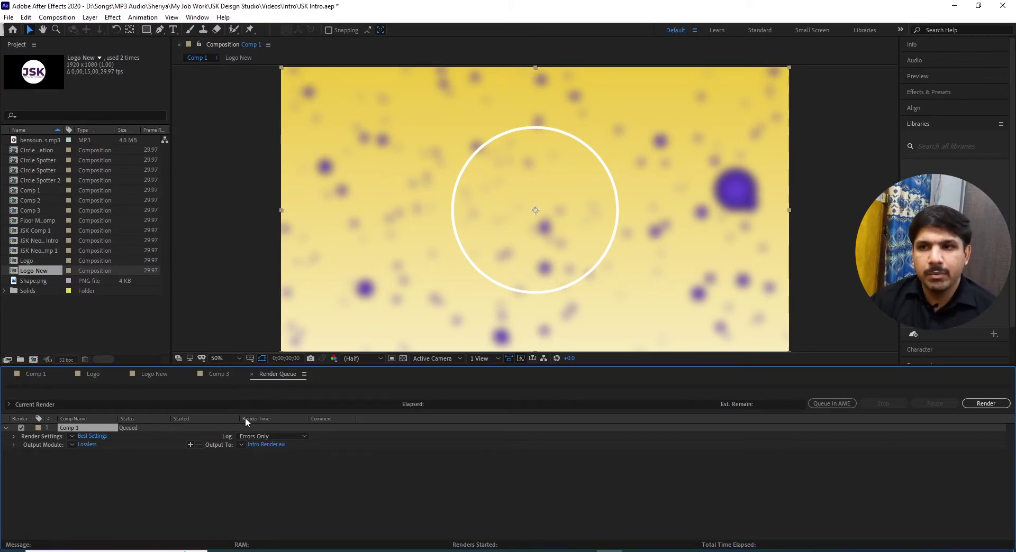
- Open the render settings of Comp 1 and review the quality, resolution and disk cache options
{"action": "left_click", "coordinate": [100, 438]}
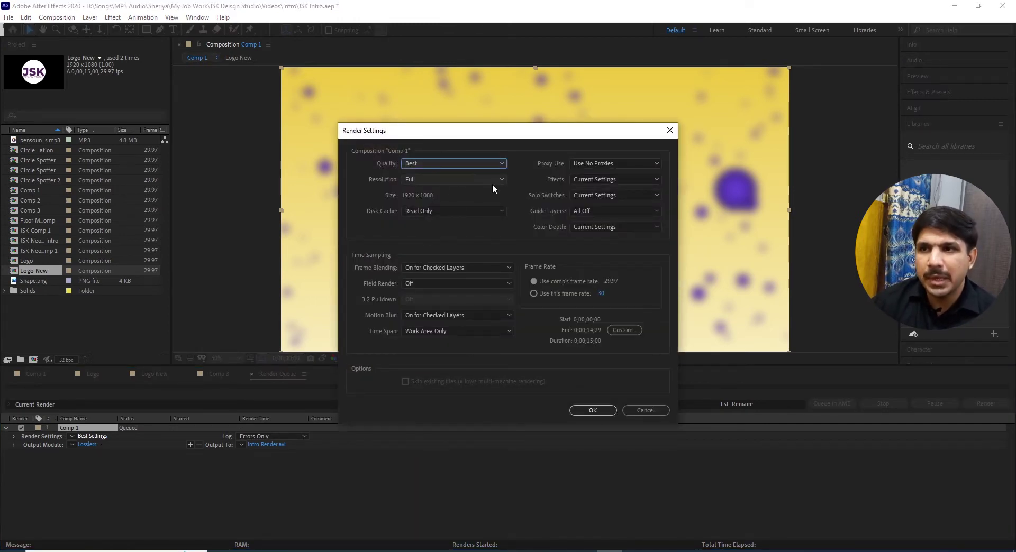
{"action": "left_click", "coordinate": [435, 163]}
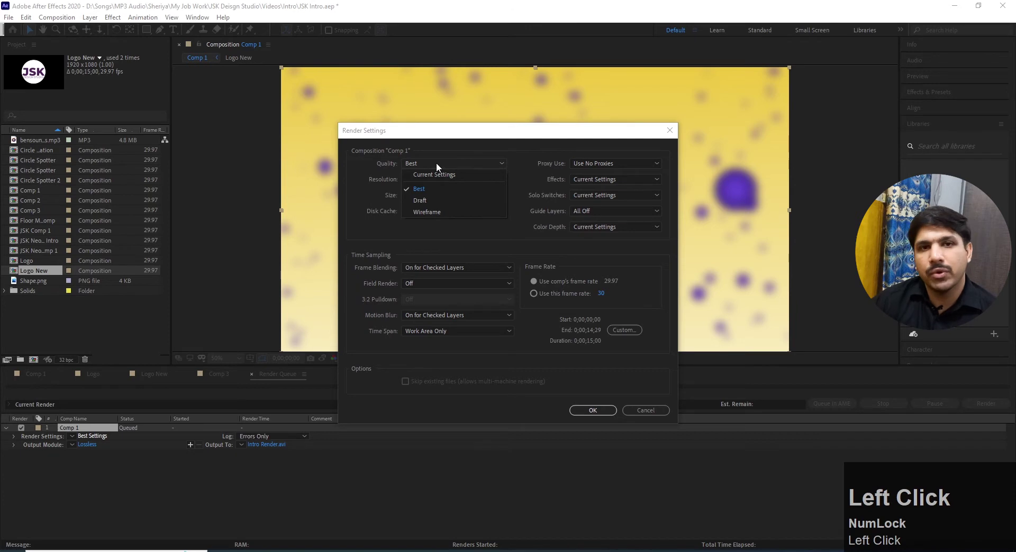
{"action": "left_click", "coordinate": [436, 163]}
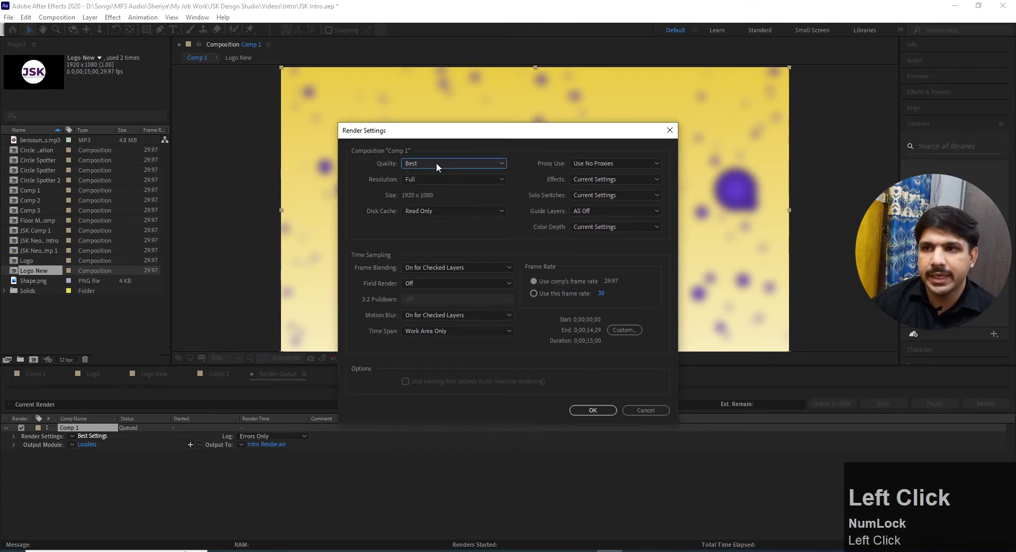
{"action": "left_click", "coordinate": [456, 181]}
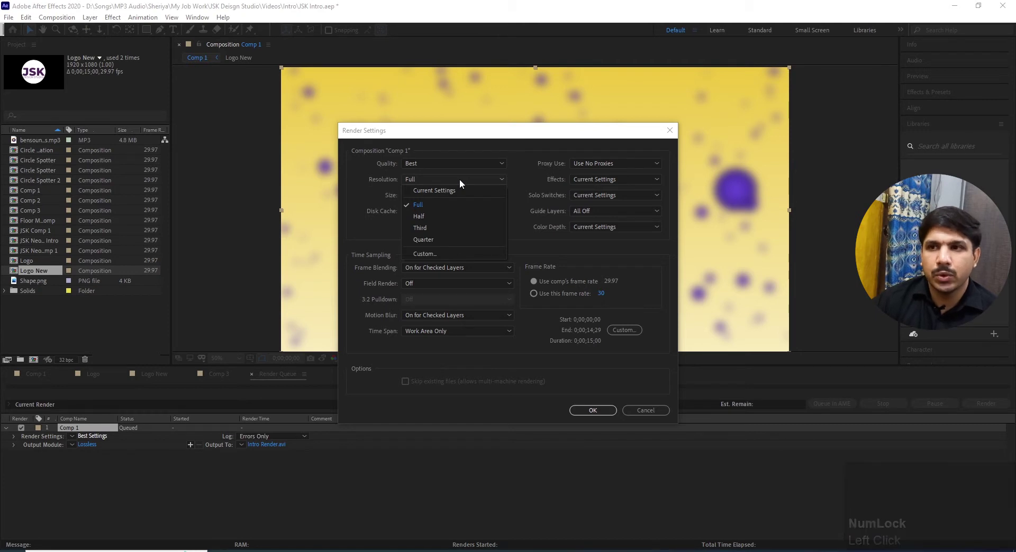
{"action": "left_click", "coordinate": [459, 181]}
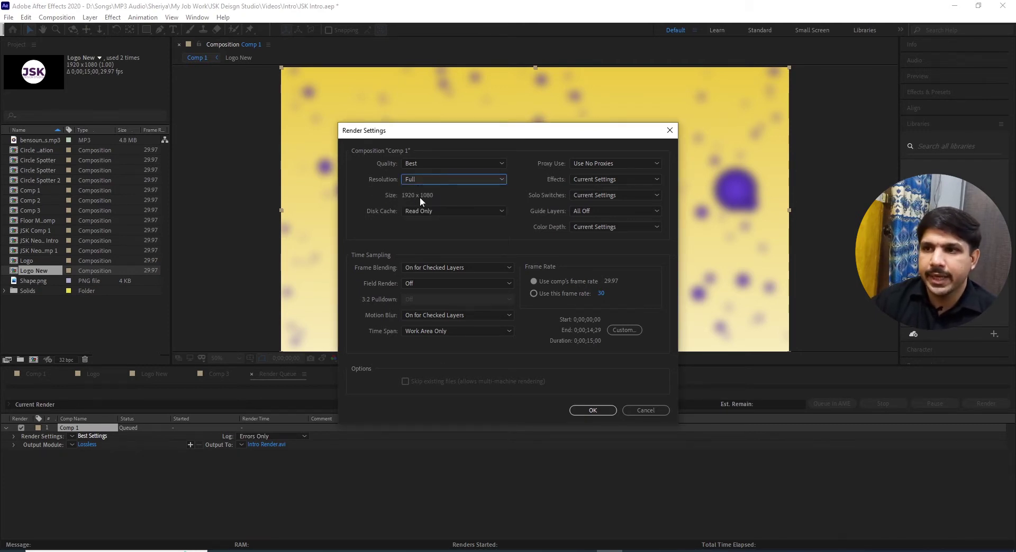
{"action": "left_click", "coordinate": [417, 195]}
{"action": "left_click", "coordinate": [449, 212]}
{"action": "left_click", "coordinate": [459, 214]}
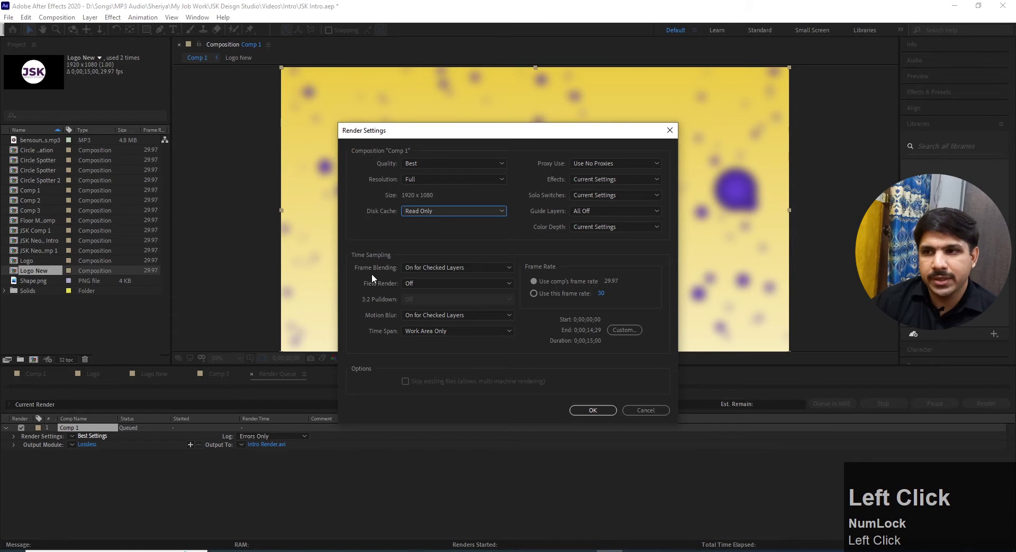
- Review the frame blending, motion blur and time span options, keeping On for Checked Layers and Work Area Only
{"action": "left_click", "coordinate": [465, 267]}
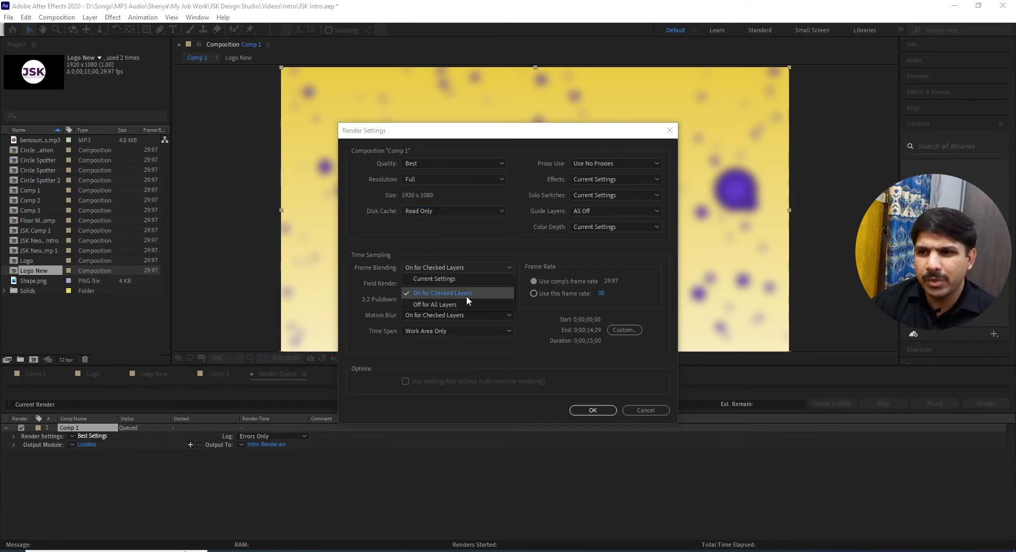
{"action": "left_click", "coordinate": [477, 292]}
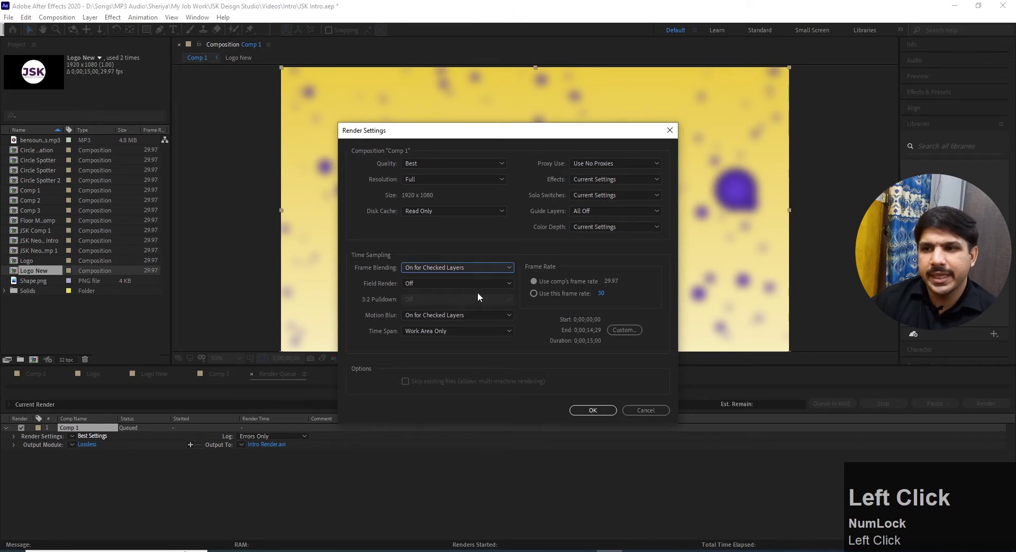
{"action": "left_click", "coordinate": [455, 316]}
{"action": "left_click", "coordinate": [455, 316]}
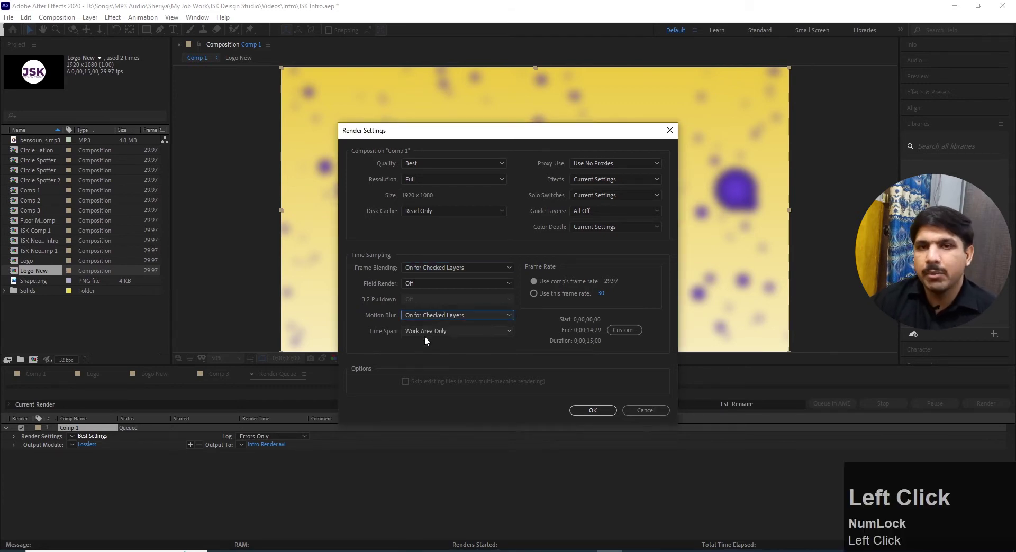
{"action": "left_click", "coordinate": [442, 333]}
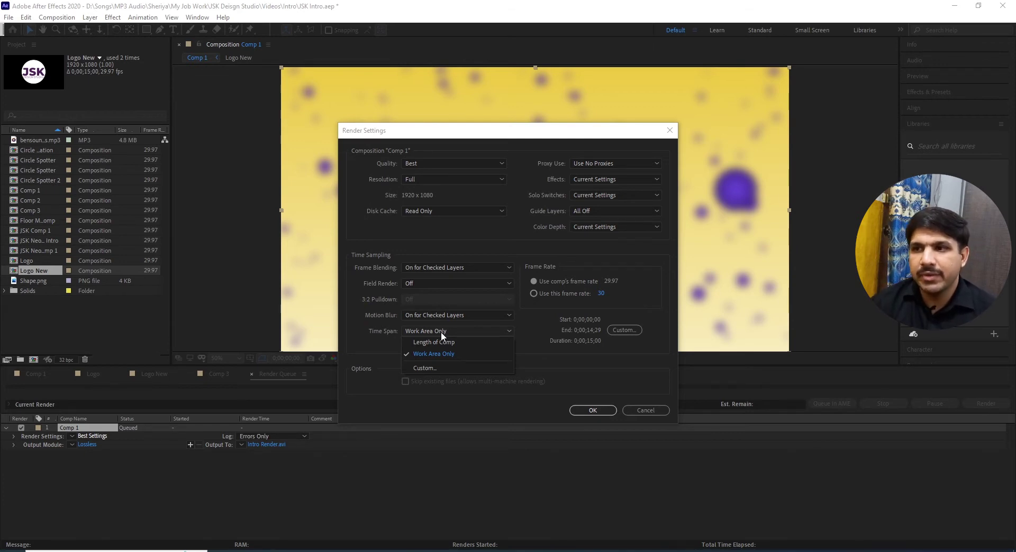
{"action": "left_click", "coordinate": [446, 354]}
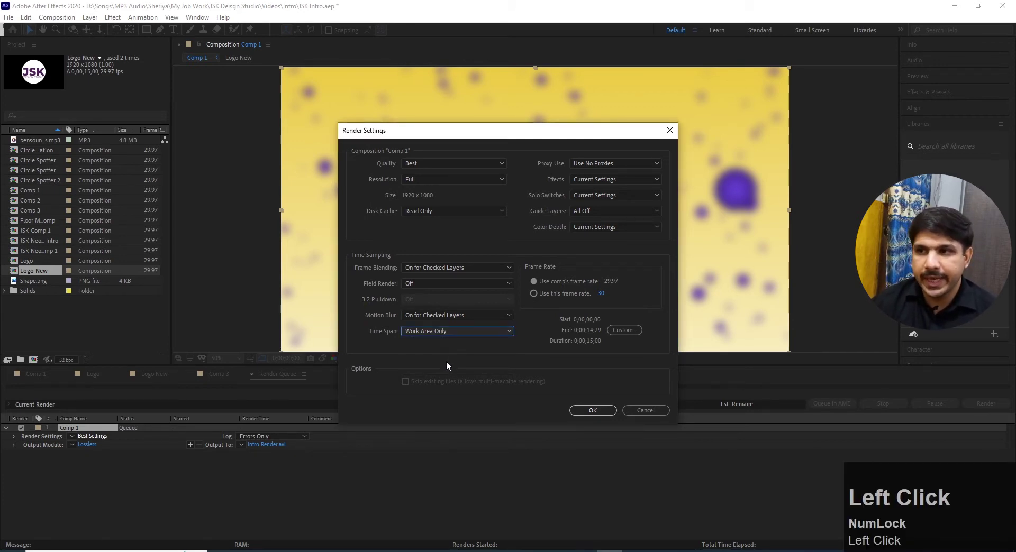
- Try a custom render frame rate of 55, and return to the composition's own frame rate
{"action": "left_click", "coordinate": [602, 294]}
{"action": "mouse_move", "coordinate": [603, 295]}
{"action": "left_mouse_down"}
{"action": "mouse_move", "coordinate": [637, 295]}
{"action": "mouse_move", "coordinate": [599, 301]}
{"action": "mouse_move", "coordinate": [628, 297]}
{"action": "mouse_move", "coordinate": [608, 298]}
{"action": "left_mouse_up"}
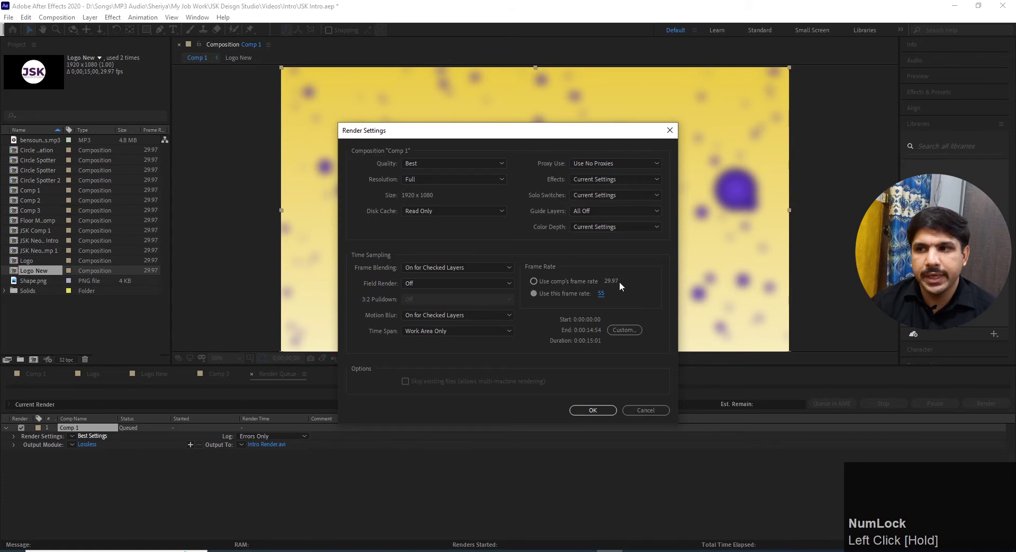
{"action": "left_click", "coordinate": [532, 281]}
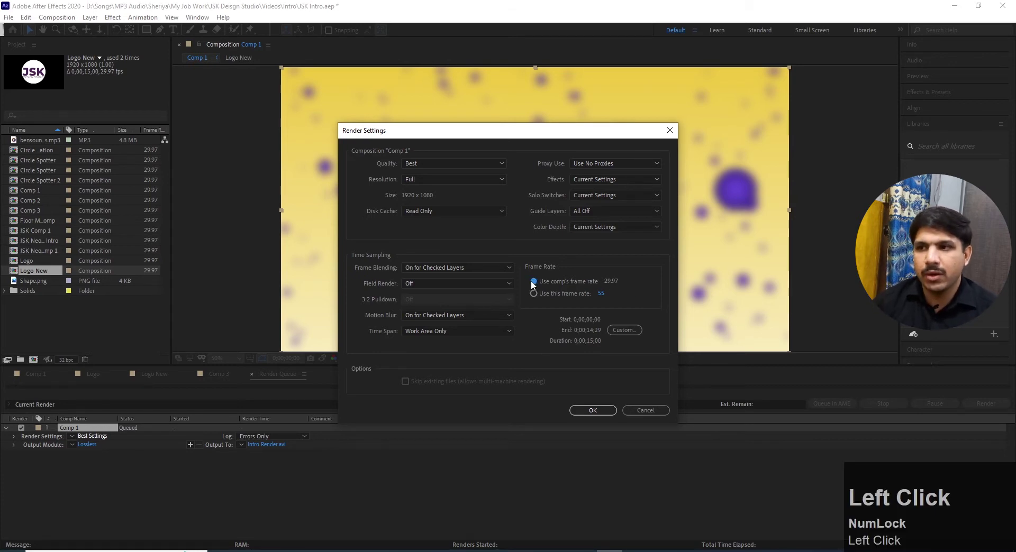
- Set a custom render frame rate of 30 and apply the render settings
{"action": "mouse_move", "coordinate": [601, 294]}
{"action": "left_mouse_down"}
{"action": "mouse_move", "coordinate": [582, 304]}
{"action": "mouse_move", "coordinate": [600, 296]}
{"action": "left_mouse_up"}
{"action": "left_click", "coordinate": [602, 297]}
{"action": "type", "text": "60"}
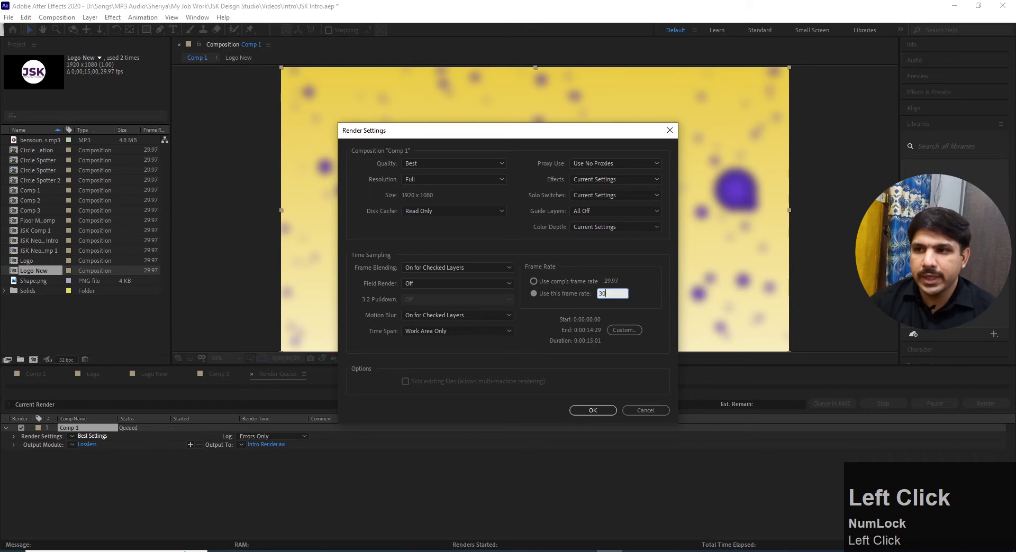
{"action": "key", "text": "Return"}
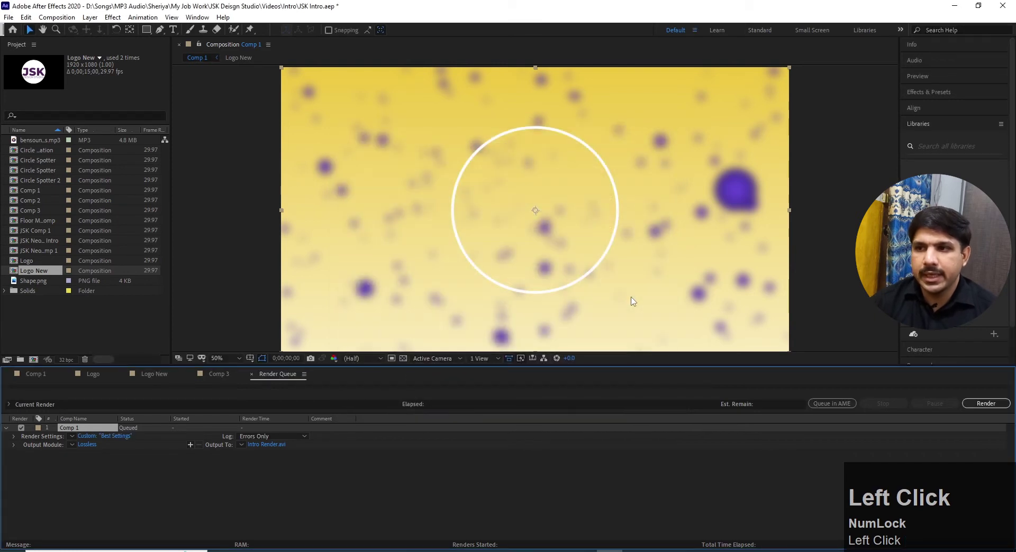
- Reopen the render settings of Comp 1 and switch the frame rate to the composition's own
{"action": "left_click", "coordinate": [111, 437]}
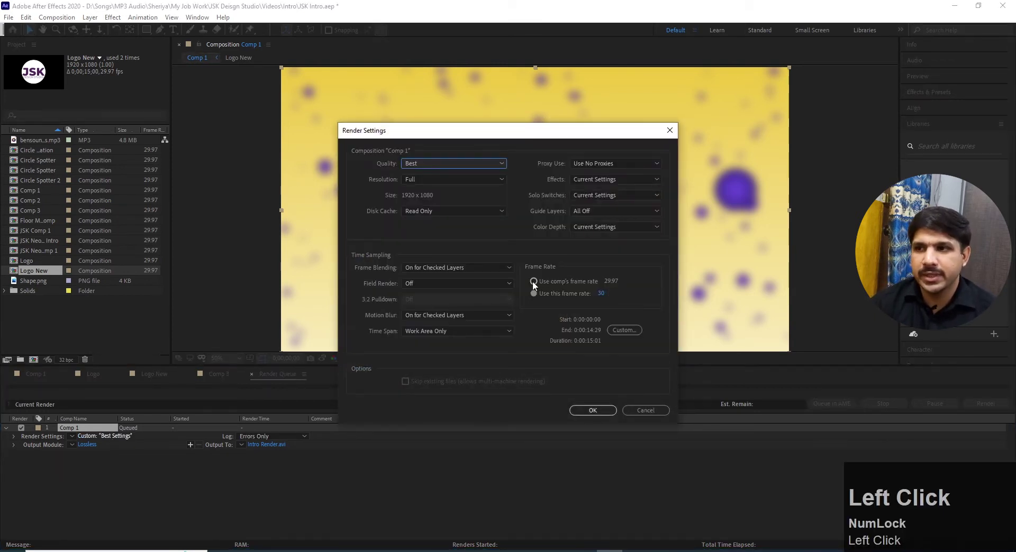
{"action": "left_click", "coordinate": [534, 281]}
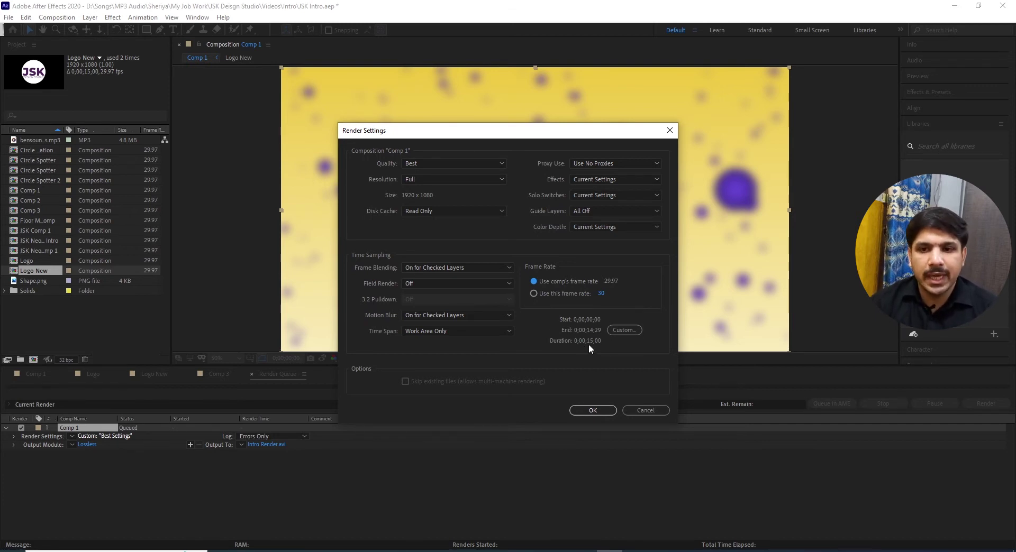
- Apply the render settings and open Comp 1's output module, keeping the AVI format and None as post-render action
{"action": "left_click", "coordinate": [592, 410]}
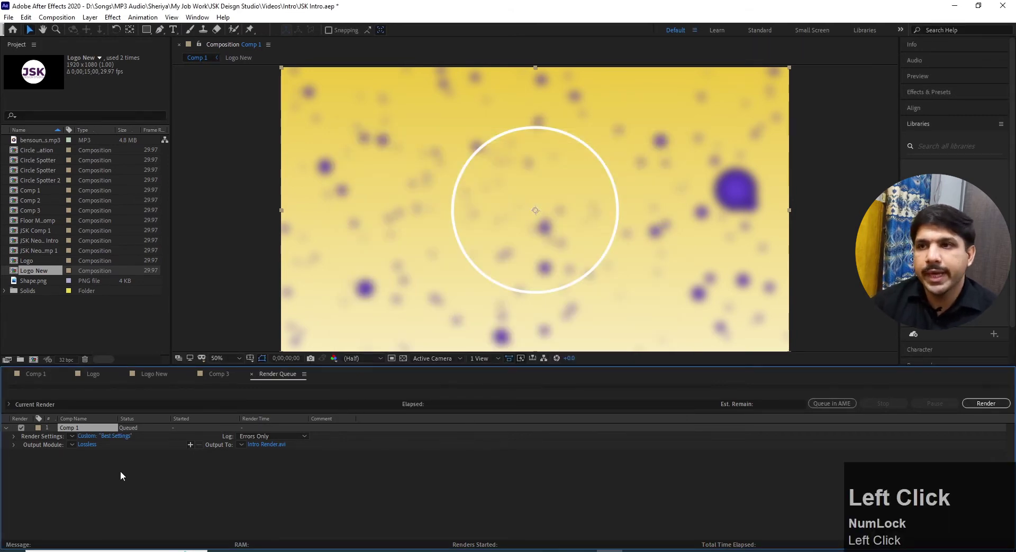
{"action": "left_click", "coordinate": [87, 444]}
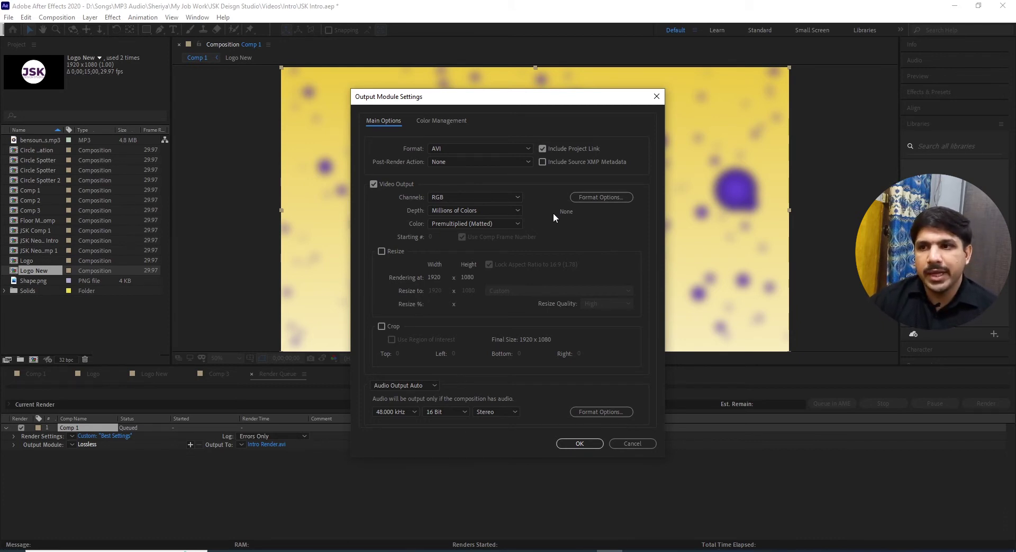
{"action": "left_click", "coordinate": [490, 152]}
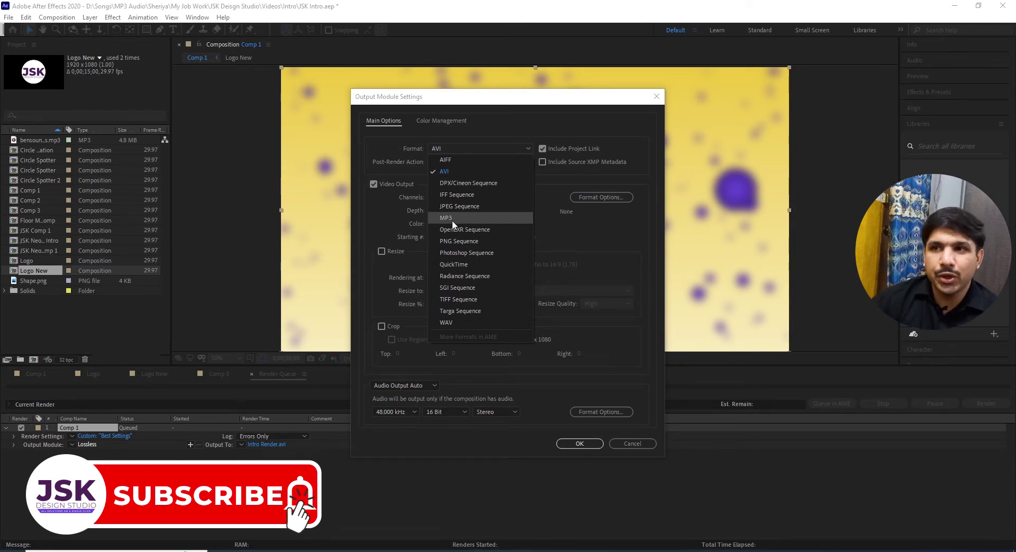
{"action": "left_click", "coordinate": [455, 173]}
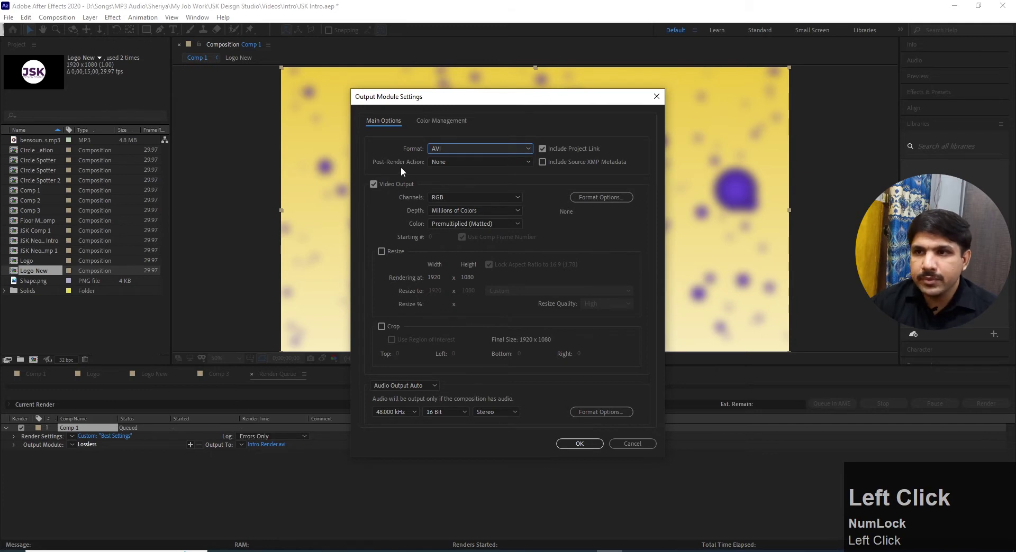
{"action": "left_click", "coordinate": [466, 162]}
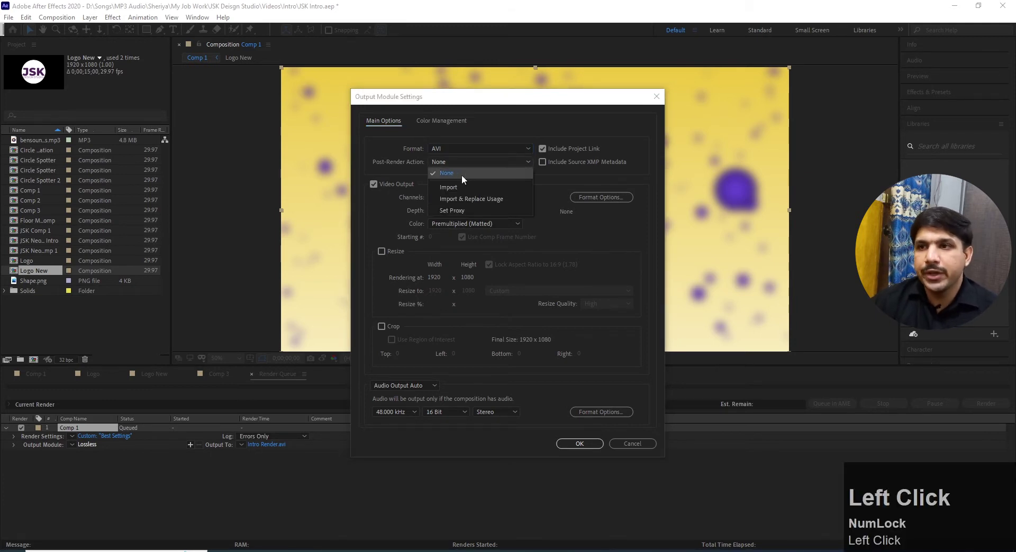
{"action": "left_click", "coordinate": [461, 173]}
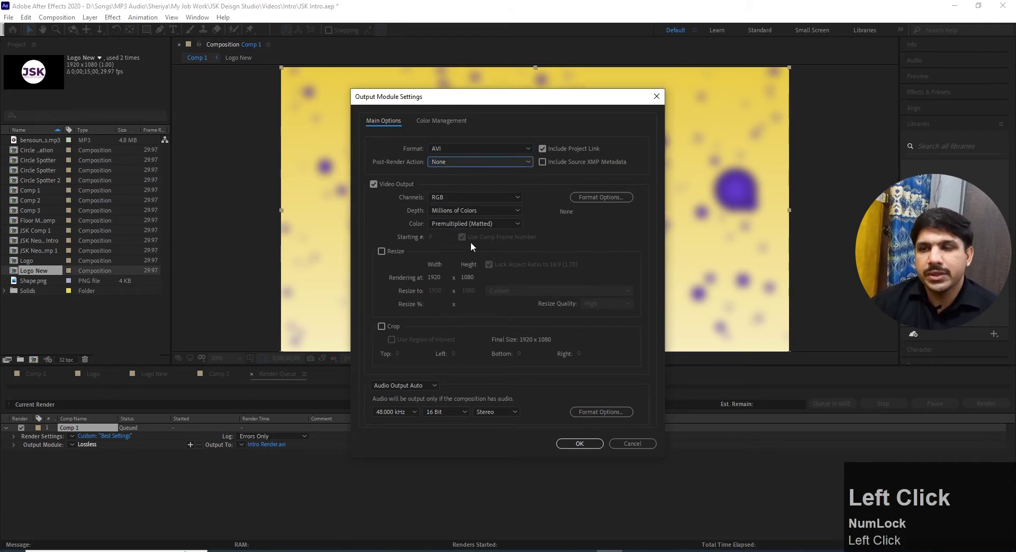
- Review the output channel options, including Alpha and RGB + Alpha, and keep RGB
{"action": "left_click", "coordinate": [475, 199]}
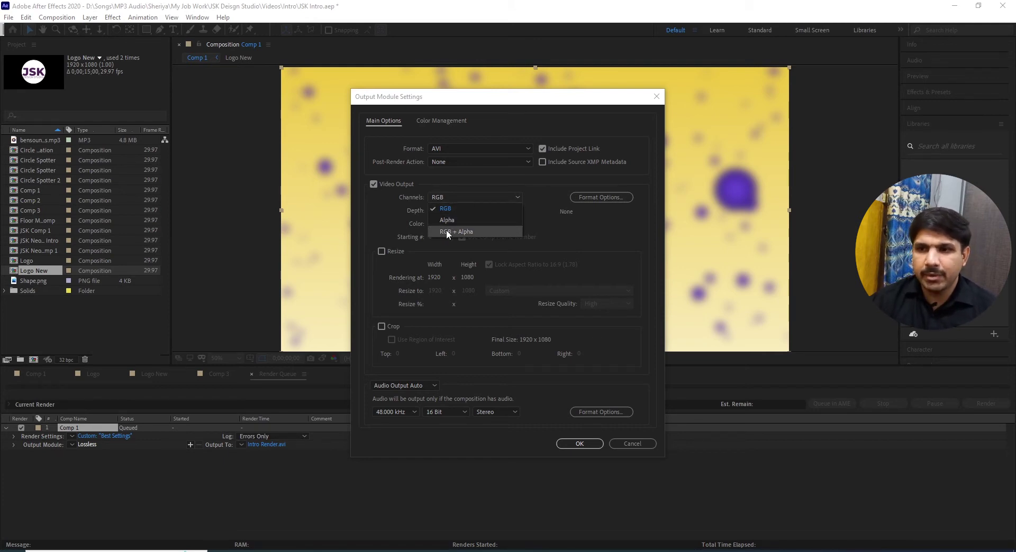
{"action": "left_click", "coordinate": [458, 209]}
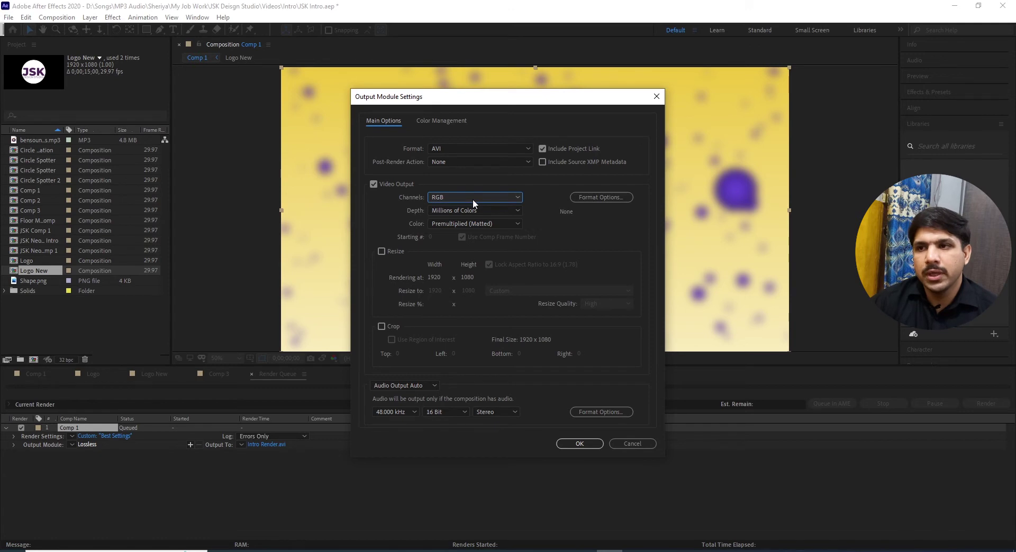
{"action": "left_click", "coordinate": [473, 203]}
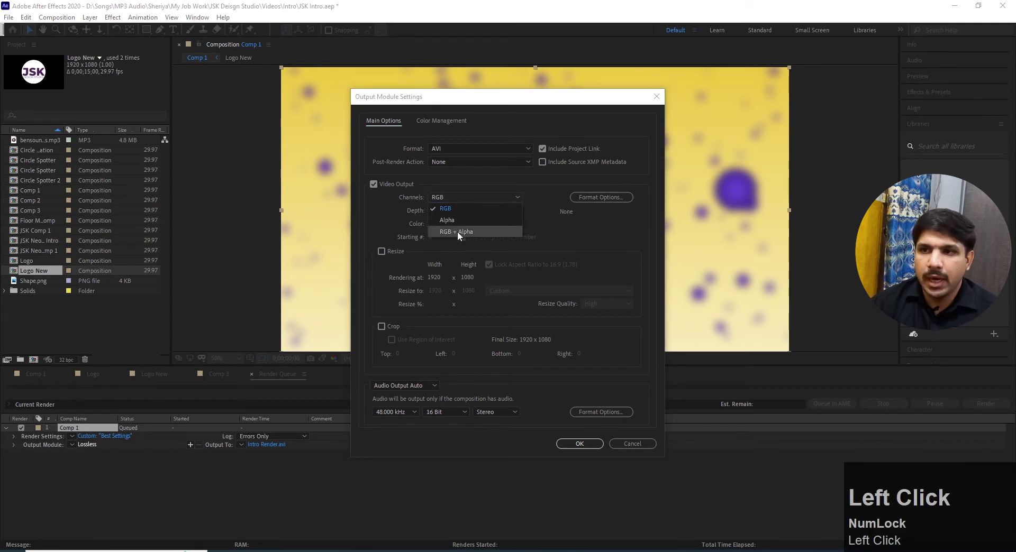
{"action": "left_click", "coordinate": [451, 204]}
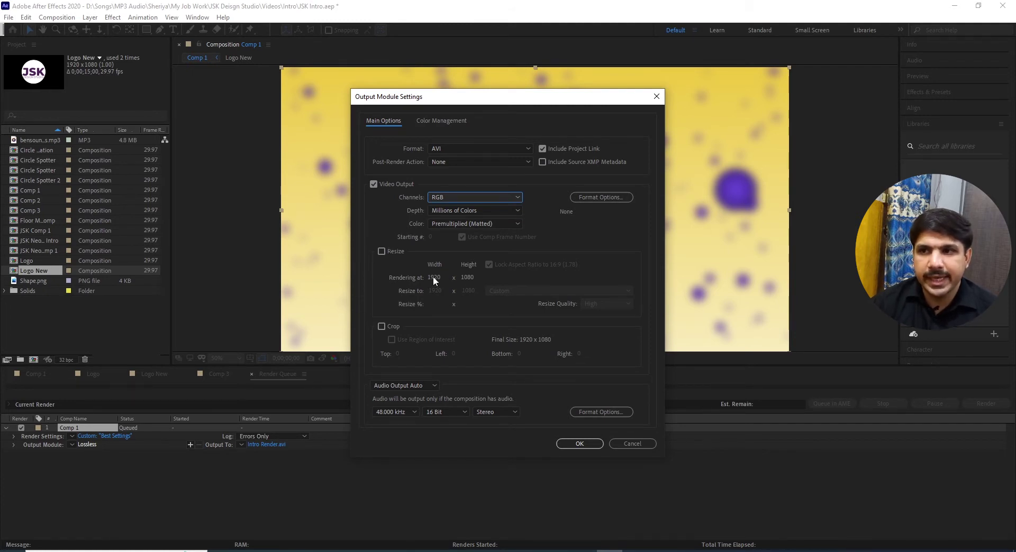
- Try resizing the output to 1937 x 1090 with the aspect ratio locked, and turn resizing off again
{"action": "left_click", "coordinate": [381, 252]}
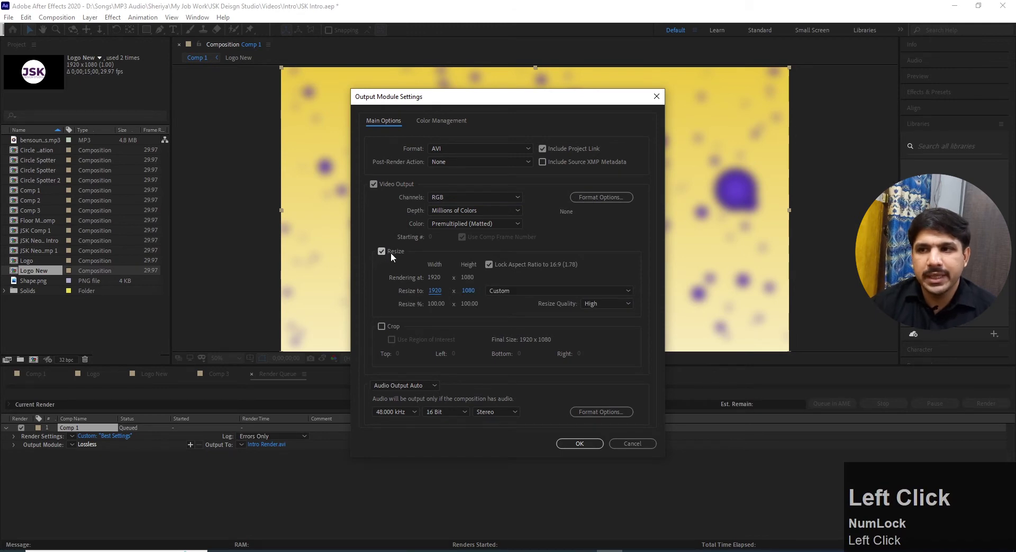
{"action": "left_click_drag", "start_coordinate": [434, 294], "coordinate": [487, 291]}
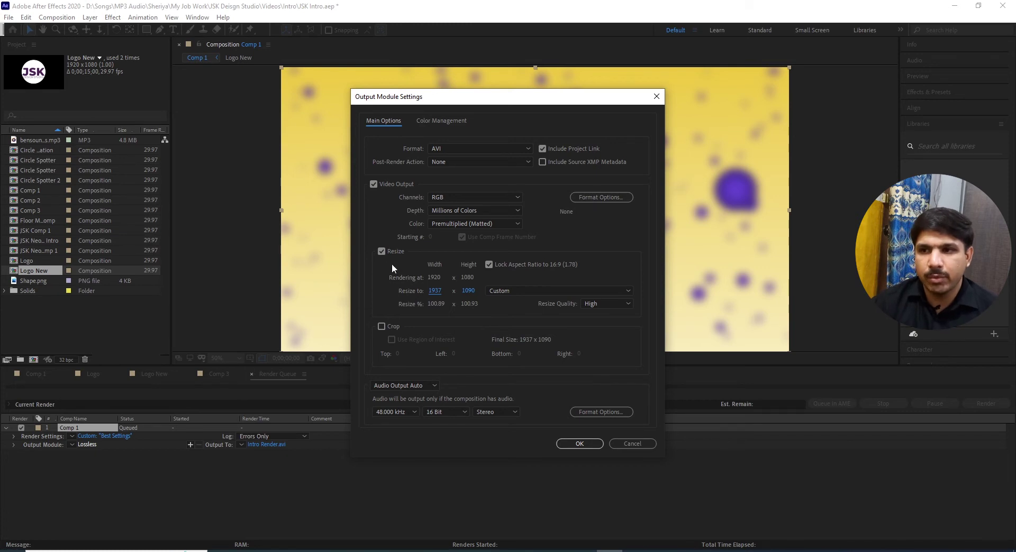
{"action": "left_click", "coordinate": [380, 252]}
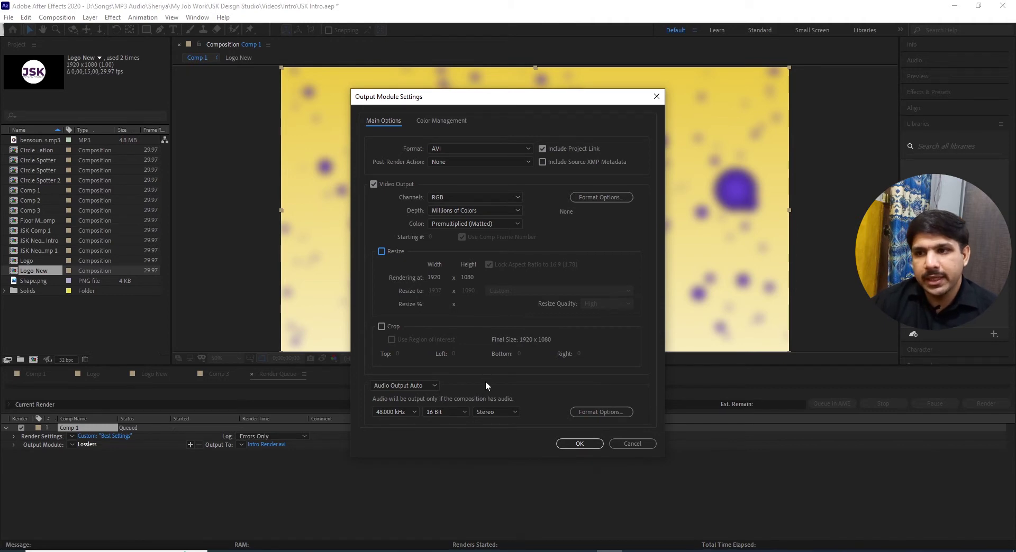
- Try cropping the output's left edge by 76 and its bottom edge, reset both to 0, and turn cropping off
{"action": "left_click", "coordinate": [381, 326]}
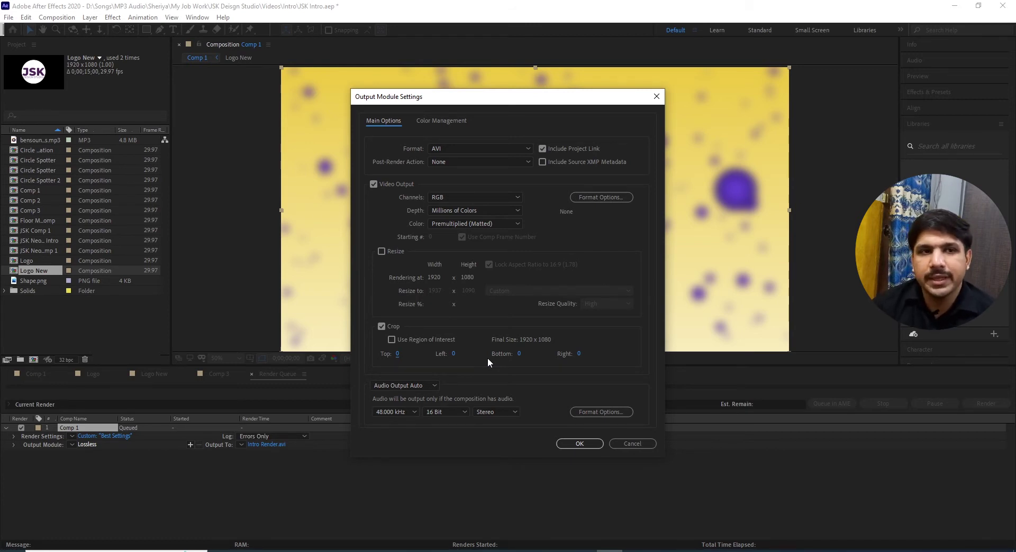
{"action": "left_click_drag", "start_coordinate": [453, 356], "coordinate": [487, 356]}
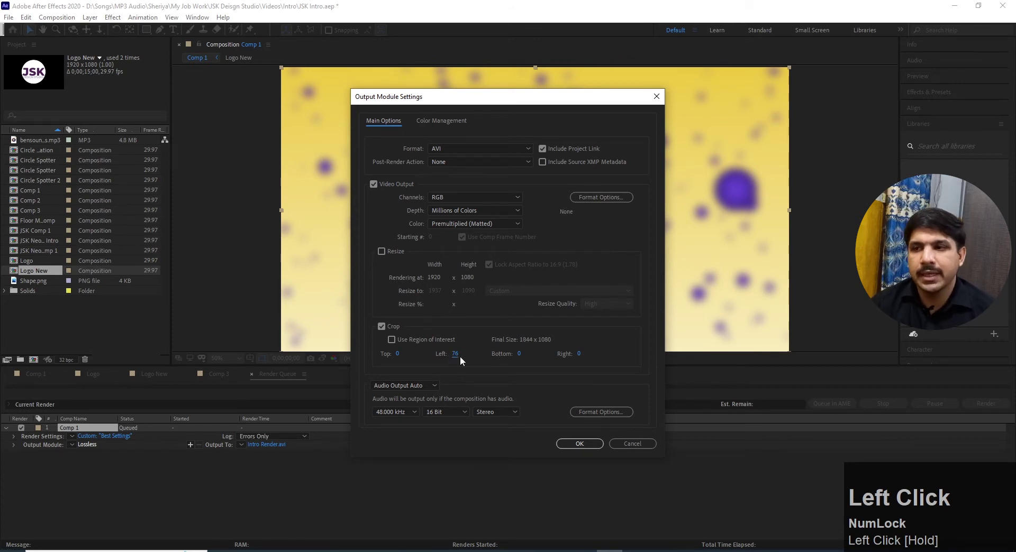
{"action": "key", "text": "ctrl+z"}
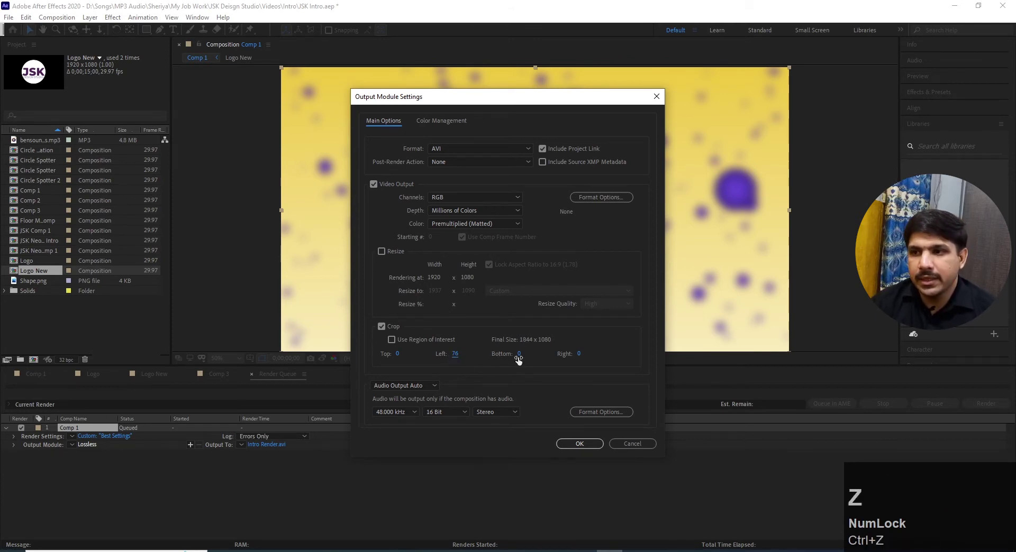
{"action": "left_click_drag", "start_coordinate": [519, 356], "coordinate": [550, 357]}
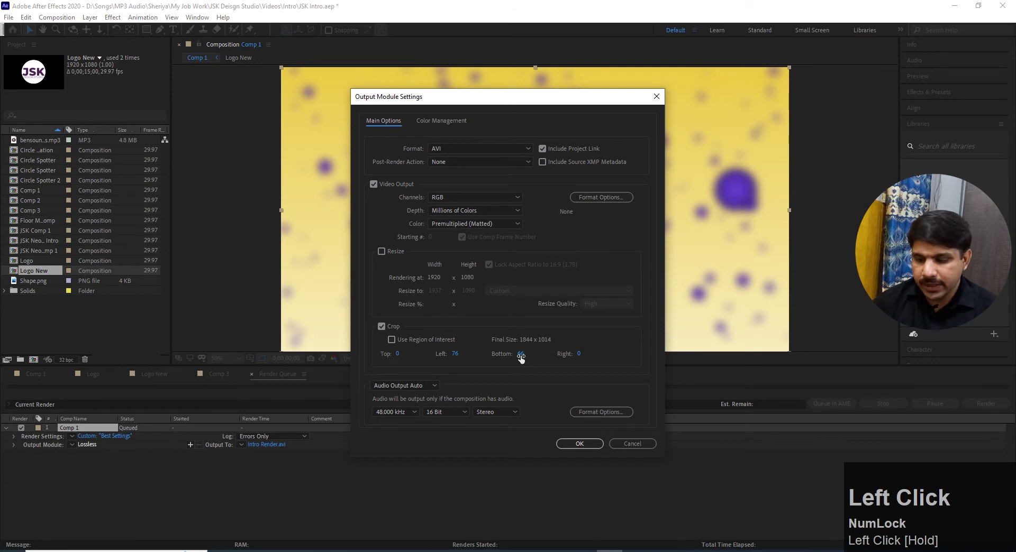
{"action": "key", "text": "ctrl+z"}
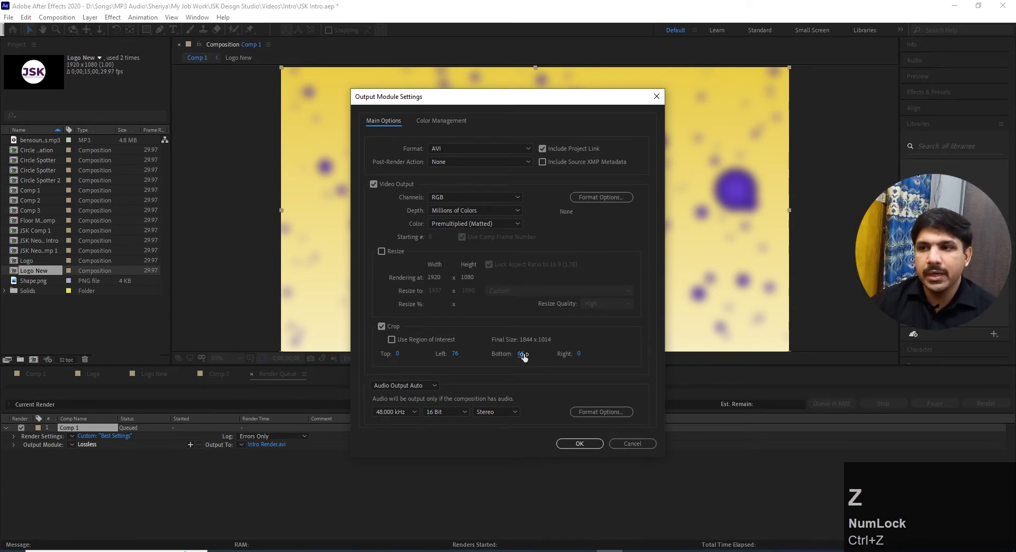
{"action": "left_click_drag", "start_coordinate": [522, 354], "coordinate": [432, 354]}
{"action": "left_click", "coordinate": [523, 354]}
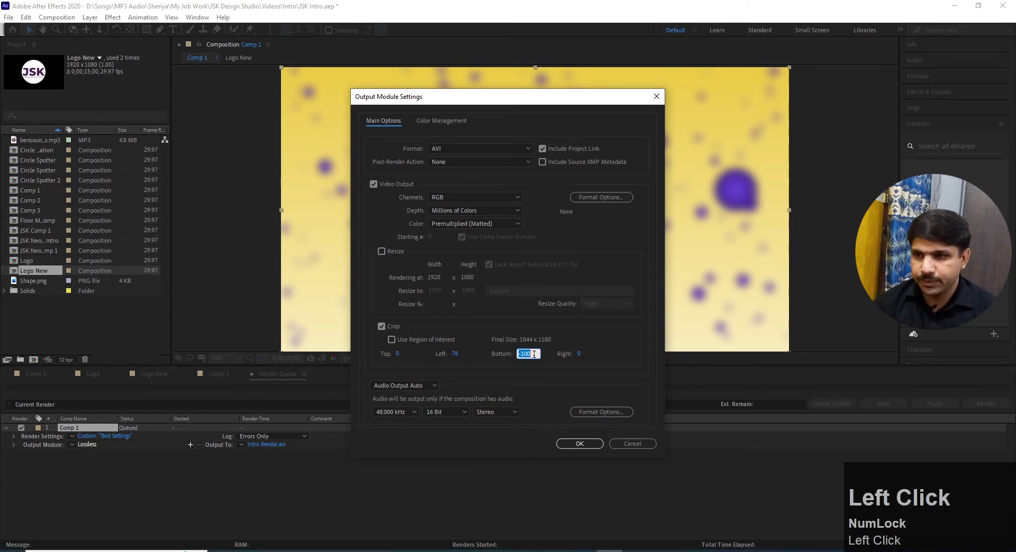
{"action": "type", "text": "0"}
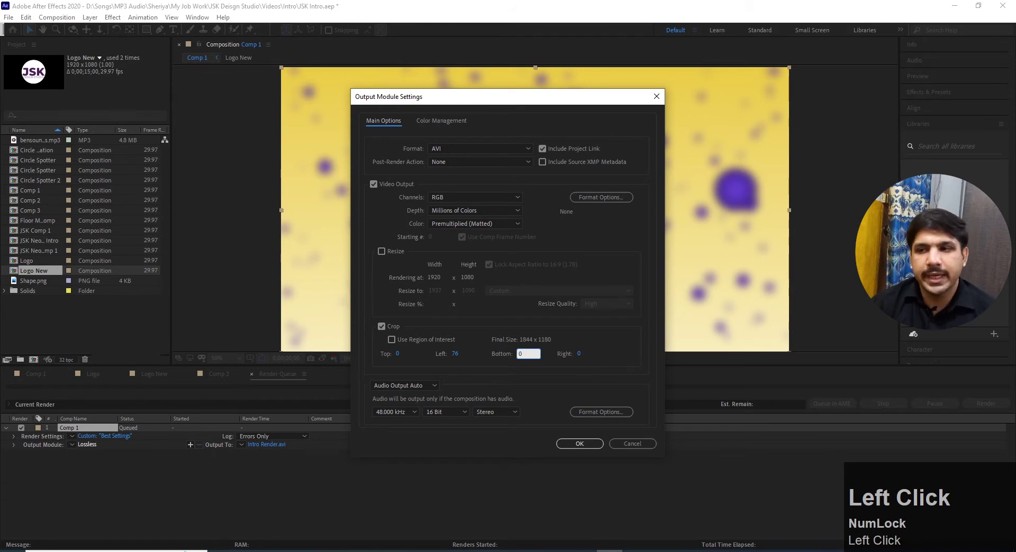
{"action": "left_click", "coordinate": [465, 360]}
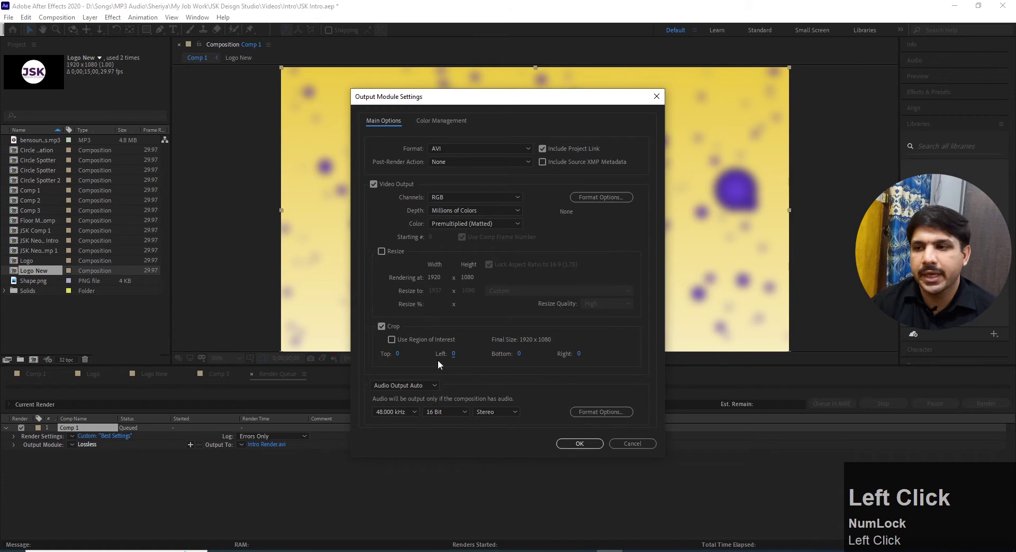
{"action": "left_click", "coordinate": [381, 326]}
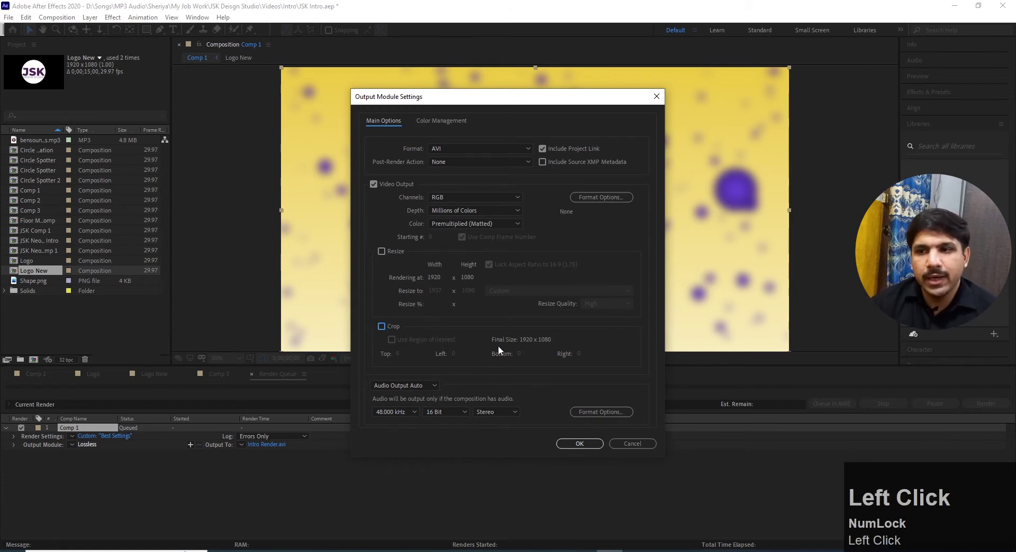
- Review the audio output options, keeping Audio Output Auto, 48.000 kHz, 16 Bit and Stereo
{"action": "left_click", "coordinate": [406, 385]}
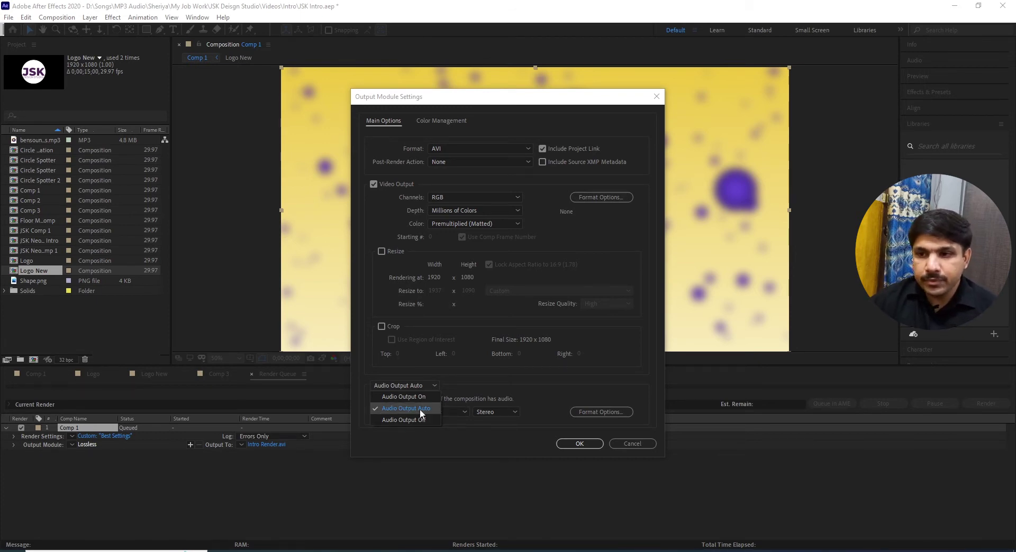
{"action": "left_click", "coordinate": [401, 408]}
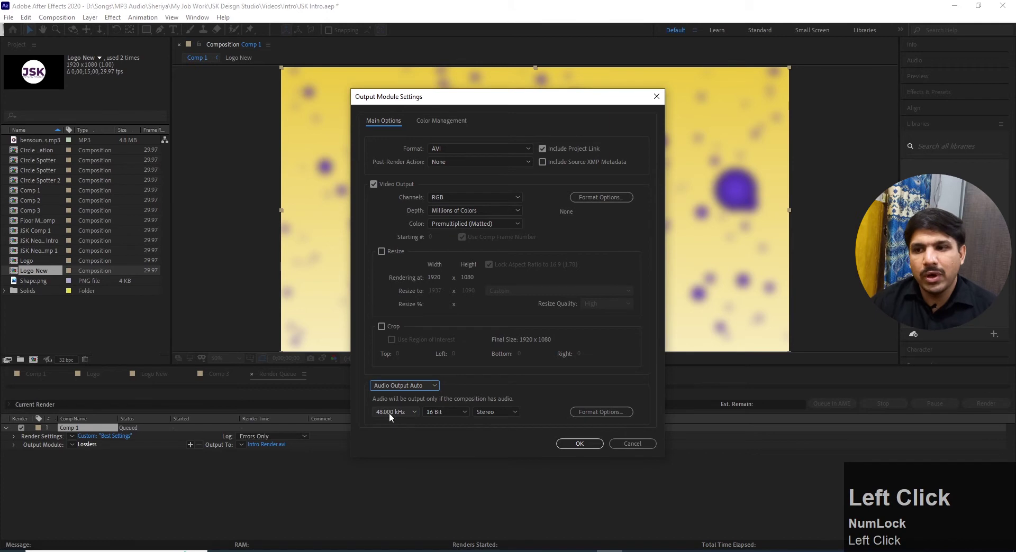
{"action": "left_click", "coordinate": [401, 412]}
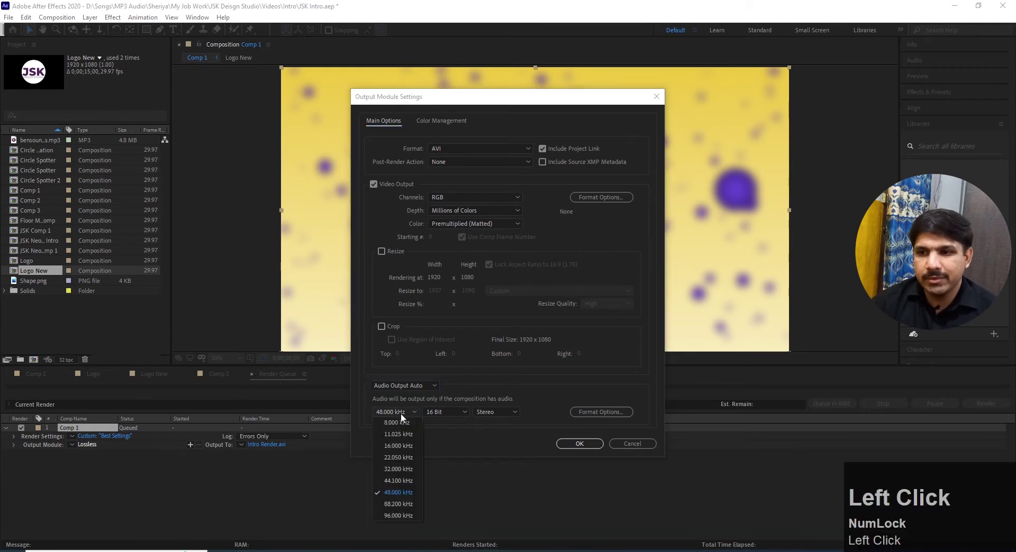
{"action": "left_click", "coordinate": [398, 493]}
{"action": "left_click", "coordinate": [449, 411]}
{"action": "left_click", "coordinate": [450, 411]}
{"action": "left_click", "coordinate": [502, 411]}
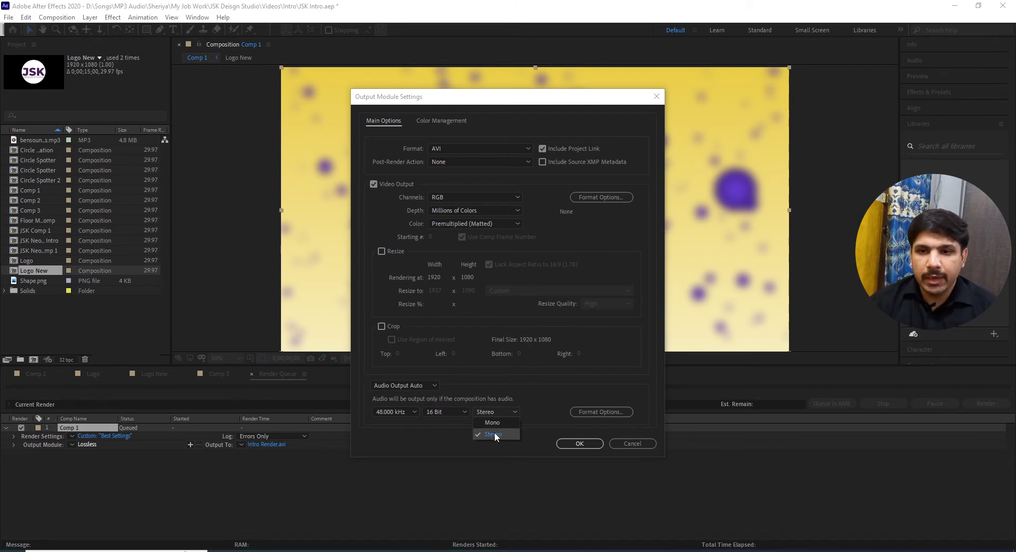
{"action": "left_click", "coordinate": [495, 434]}
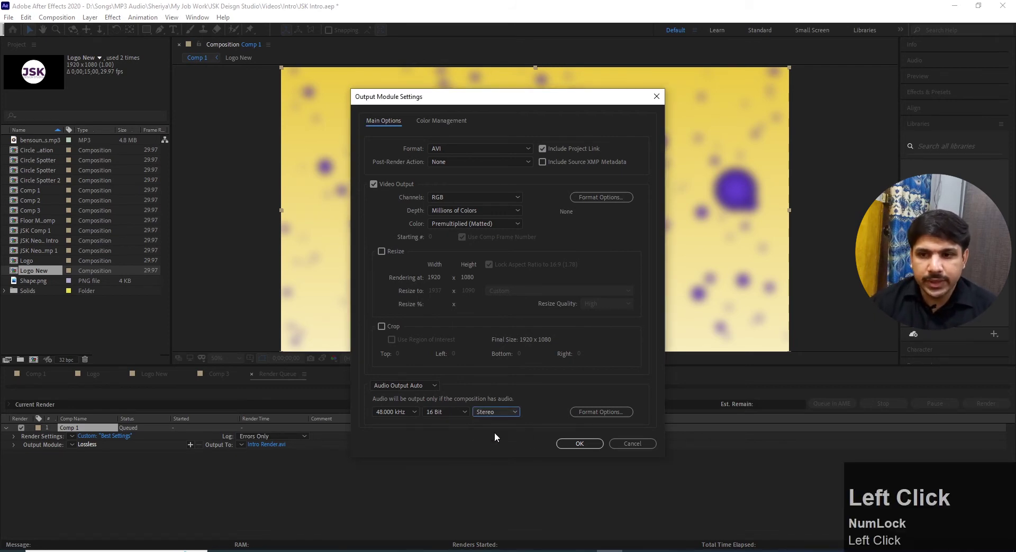
- Apply the output module settings and render the queued Comp 1
{"action": "left_click", "coordinate": [578, 444]}
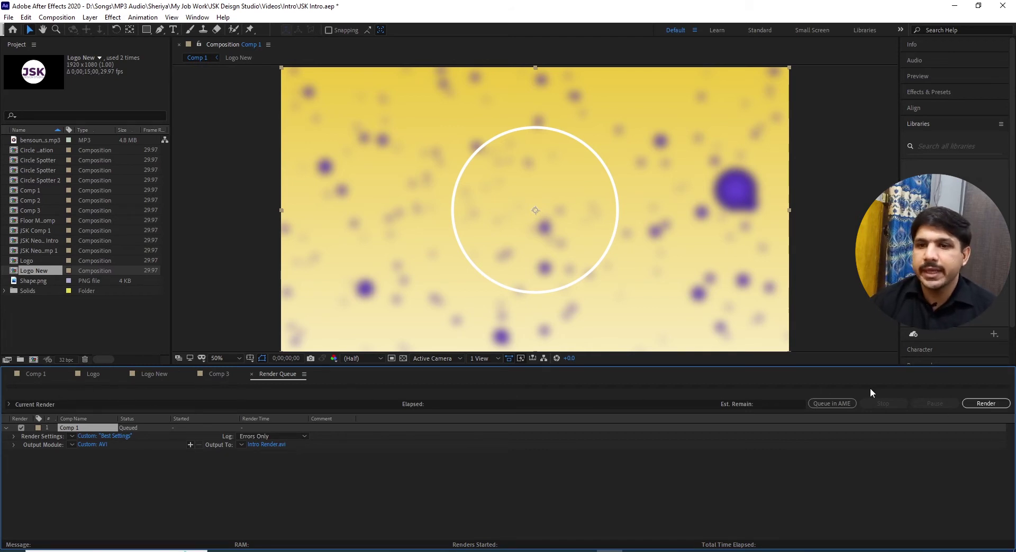
{"action": "left_click", "coordinate": [984, 405]}
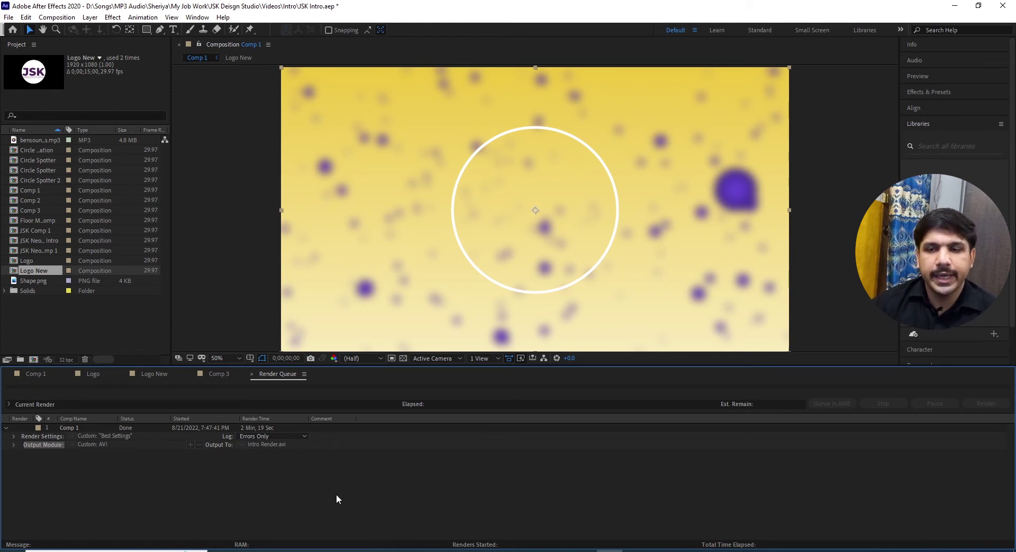
- Open the rendered Intro Render file from the desktop with Movies & TV, making it the default app for .avi files
{"action": "key", "text": "super+d"}
{"action": "left_click", "coordinate": [184, 333]}
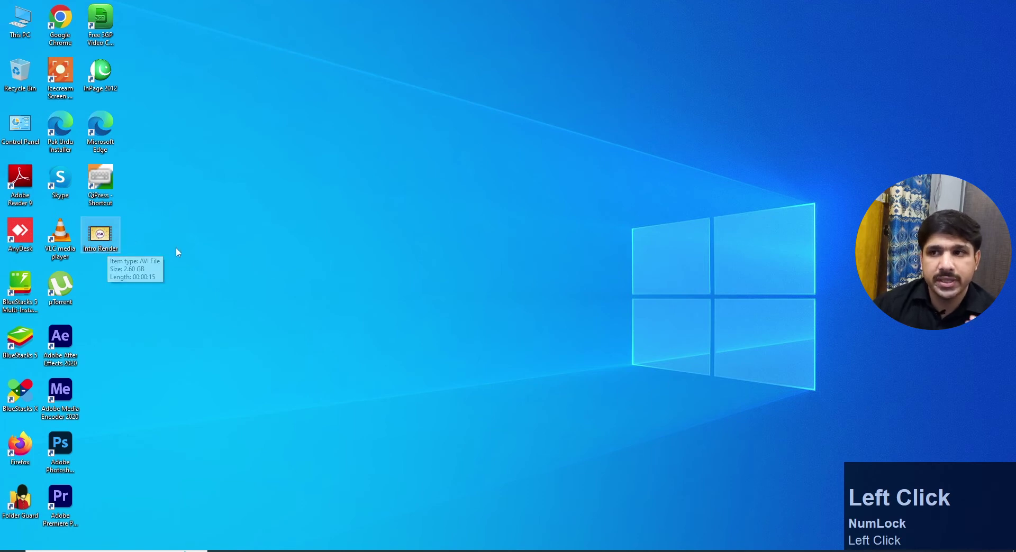
{"action": "mouse_move", "coordinate": [104, 243]}
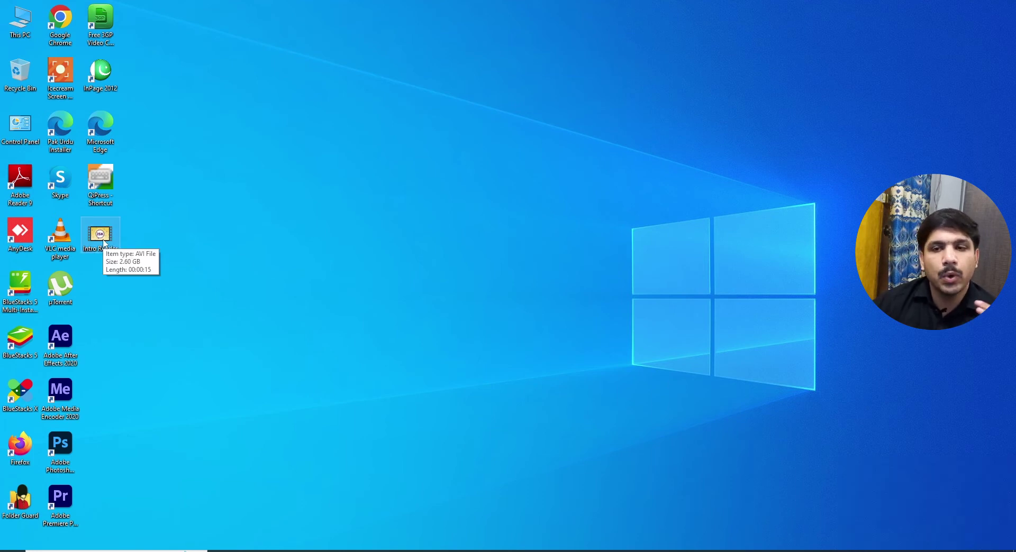
{"action": "double_click", "coordinate": [104, 243]}
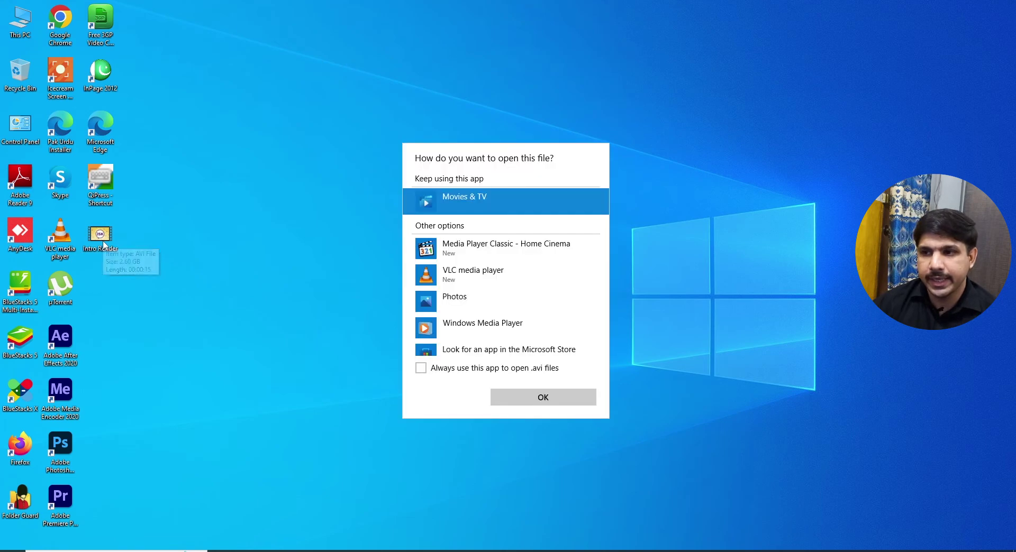
{"action": "left_click", "coordinate": [421, 368]}
{"action": "left_click", "coordinate": [501, 397]}
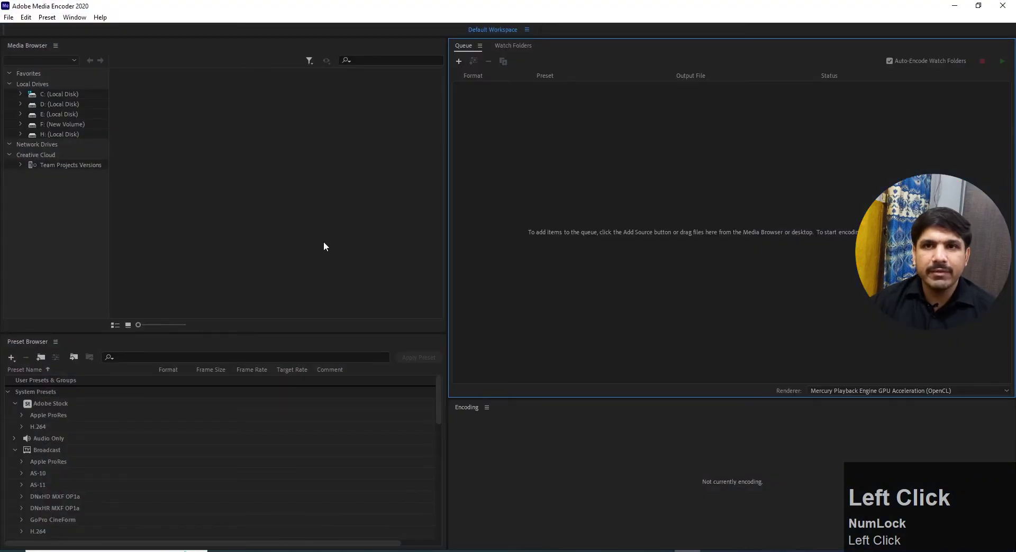
- Add the Intro Render video from the desktop to the encoding queue as a source
{"action": "left_click", "coordinate": [217, 163]}
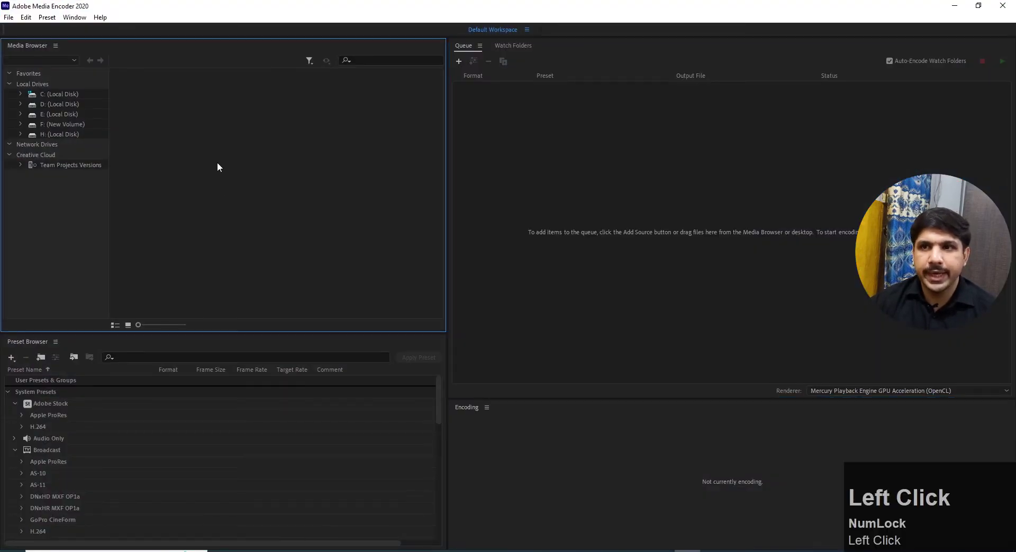
{"action": "left_click", "coordinate": [8, 17]}
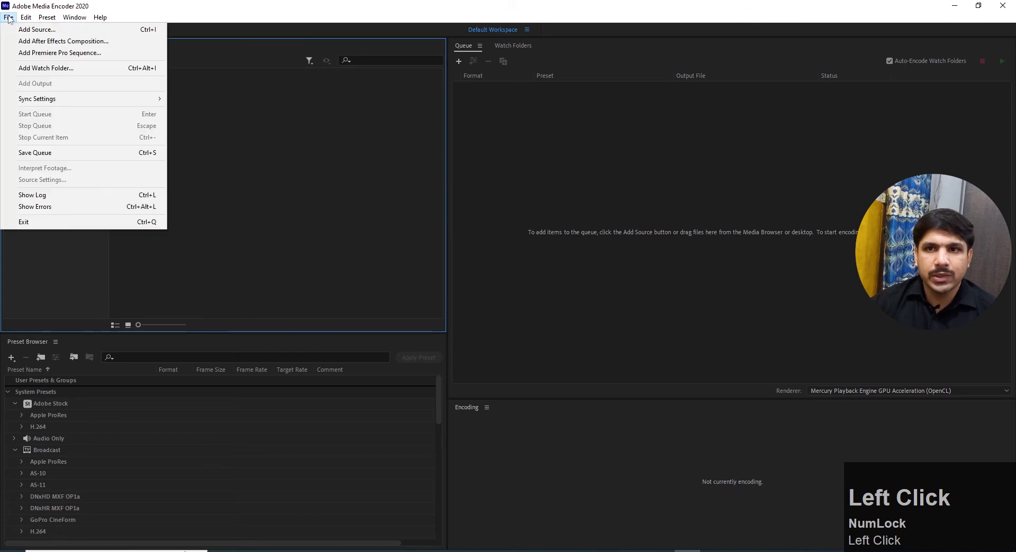
{"action": "left_click", "coordinate": [97, 29]}
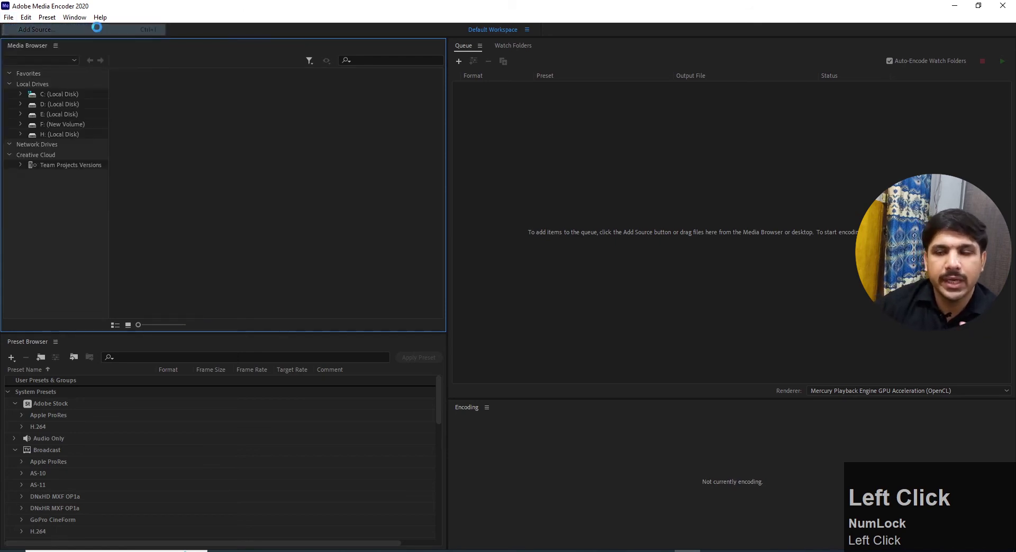
{"action": "left_click", "coordinate": [39, 108]}
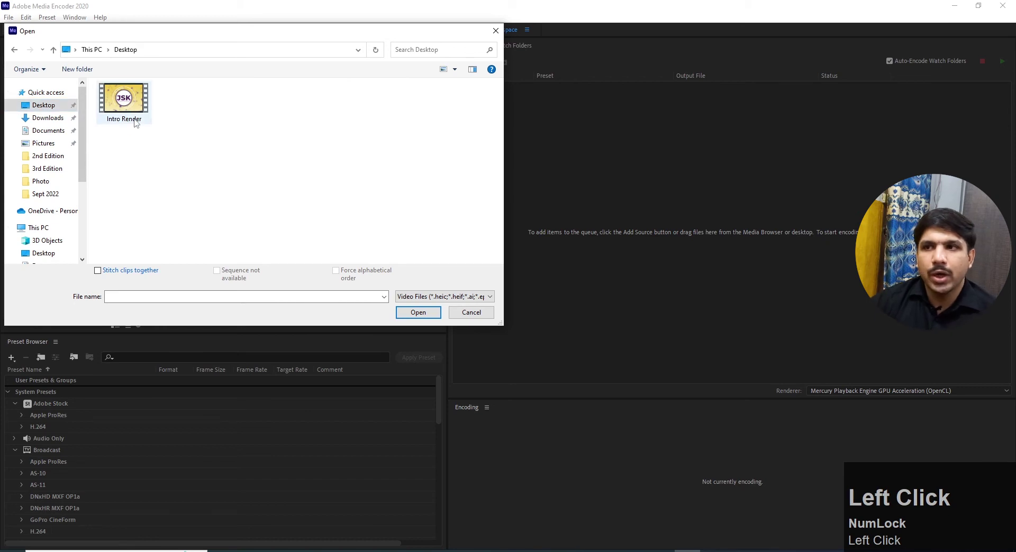
{"action": "left_click", "coordinate": [118, 113]}
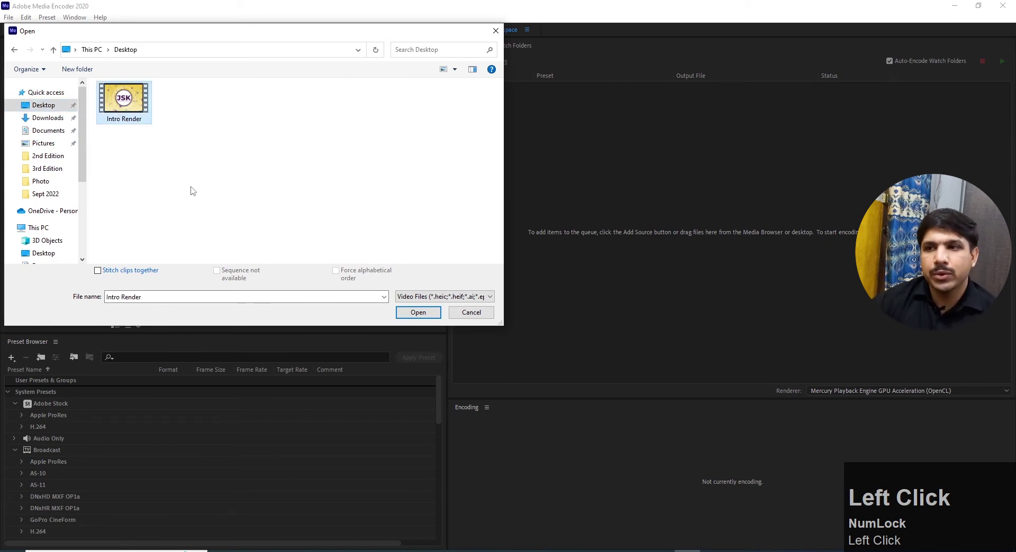
{"action": "left_click", "coordinate": [420, 314]}
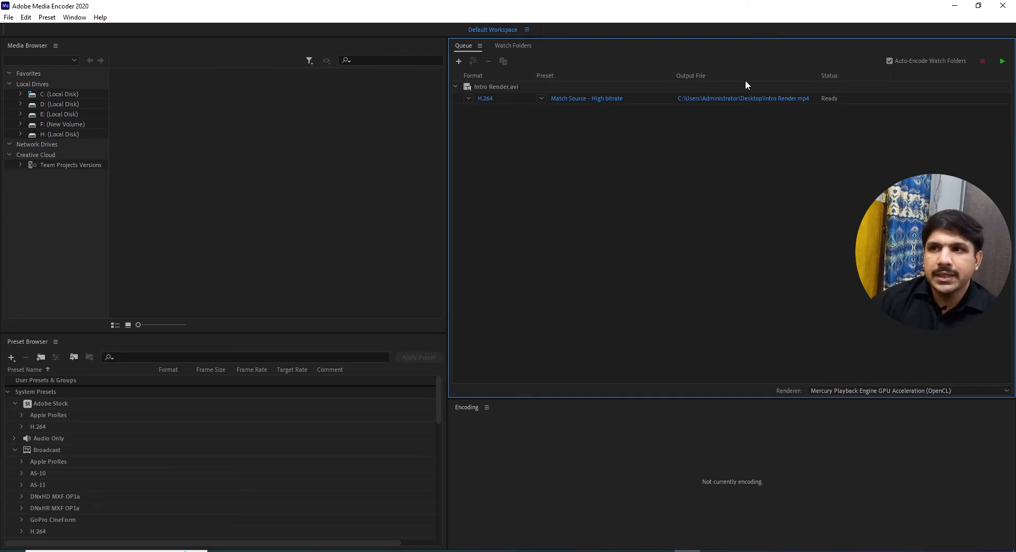
- Review the output formats and presets for the queued Intro Render, keeping H.264 and Match Source - High bitrate
{"action": "left_click", "coordinate": [471, 97]}
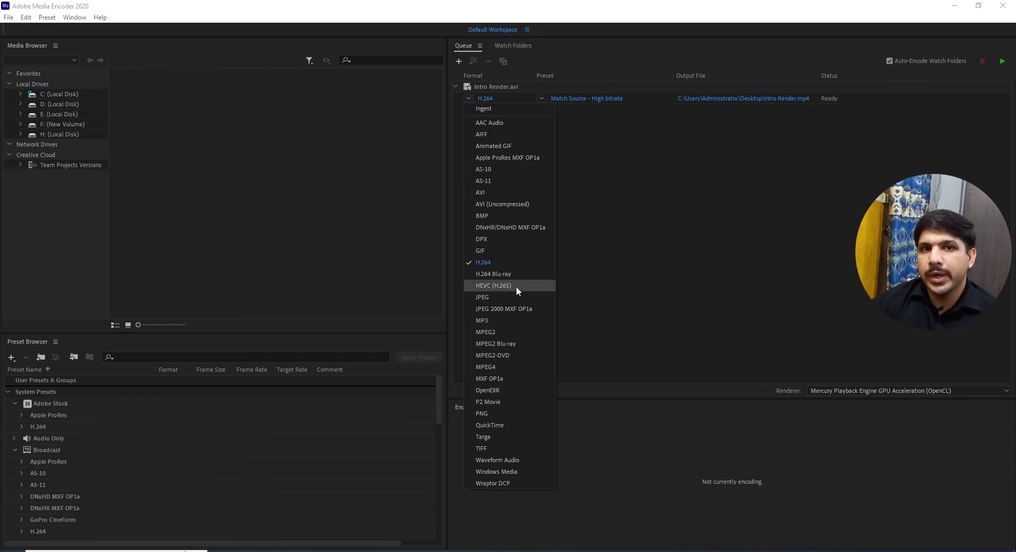
{"action": "left_click", "coordinate": [490, 265]}
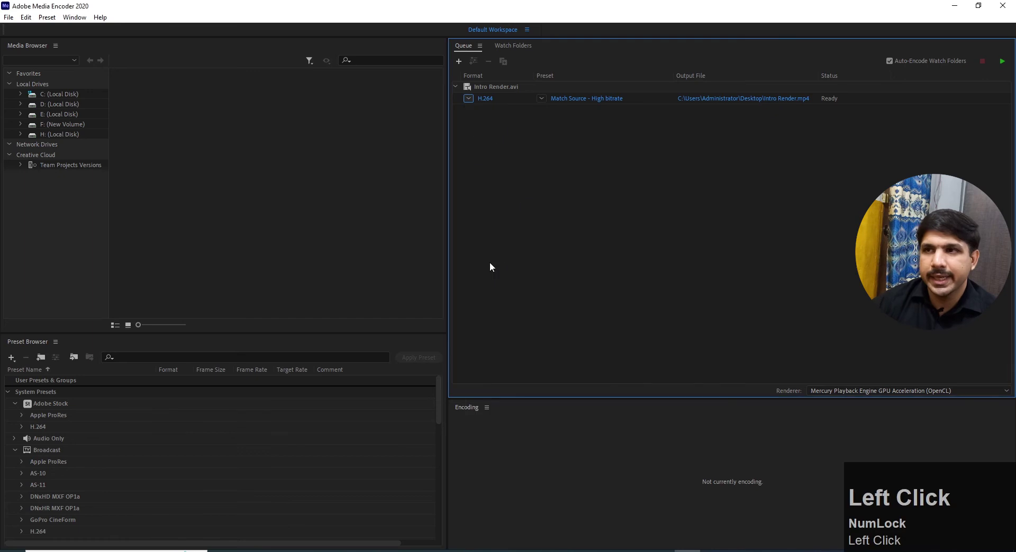
{"action": "left_click", "coordinate": [572, 100]}
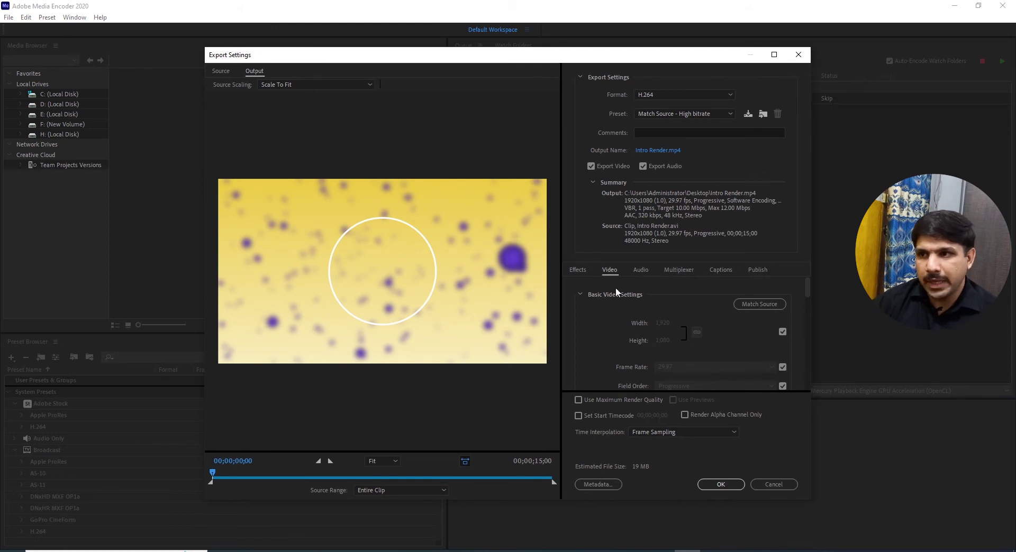
{"action": "key", "text": "Escape"}
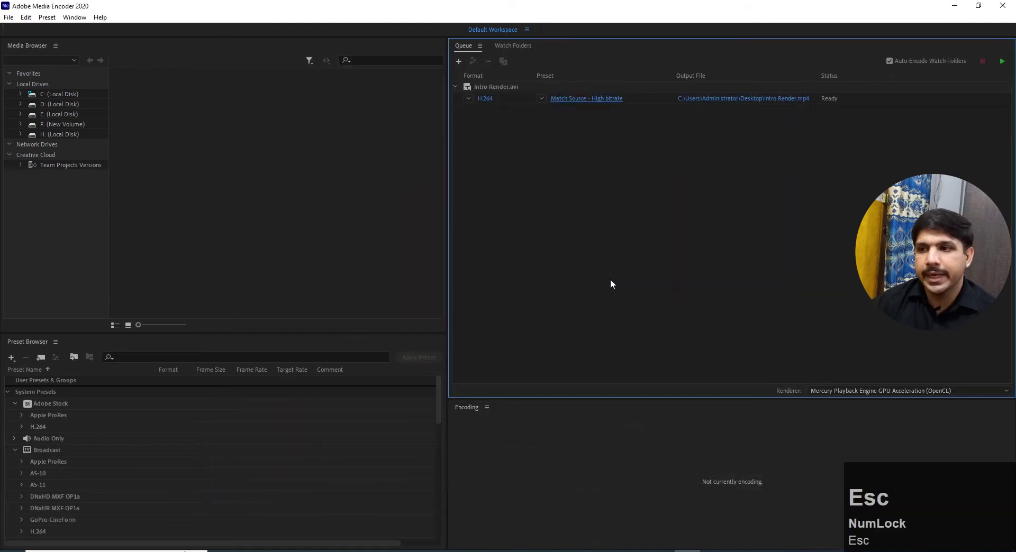
{"action": "left_click", "coordinate": [542, 98]}
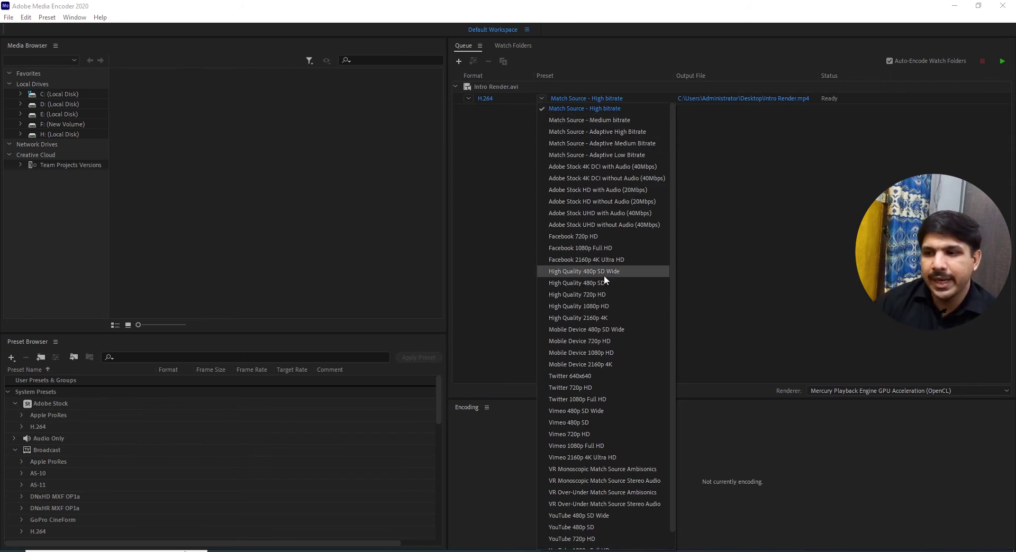
{"action": "scroll", "coordinate": [604, 275], "scroll_direction": "down", "scroll_amount": 2}
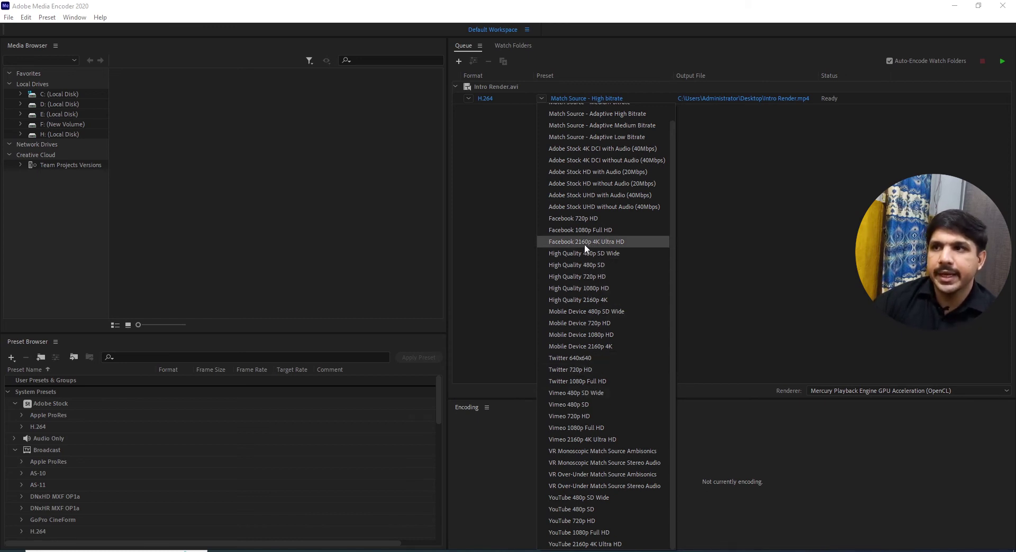
{"action": "scroll", "coordinate": [585, 227], "scroll_direction": "up", "scroll_amount": 2}
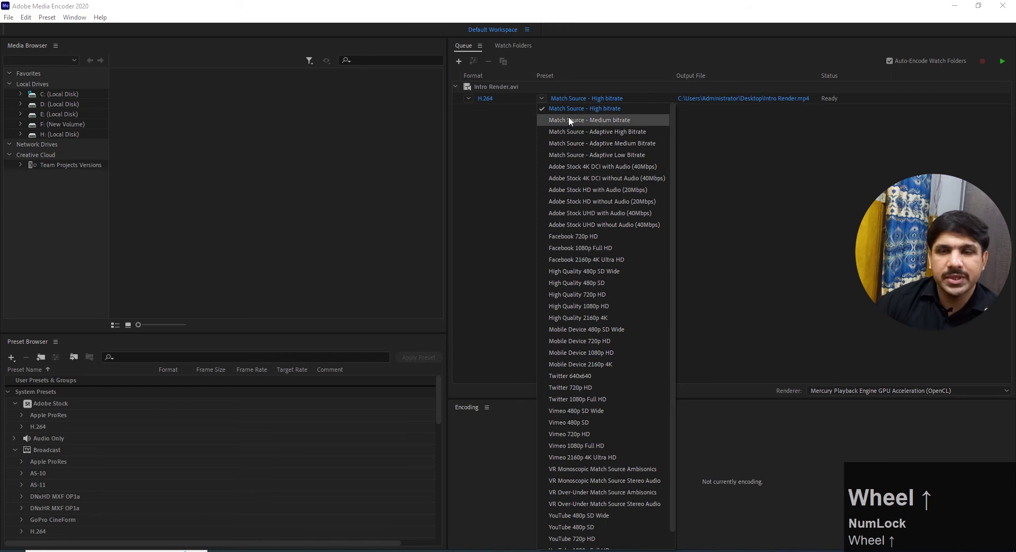
{"action": "left_click", "coordinate": [538, 99]}
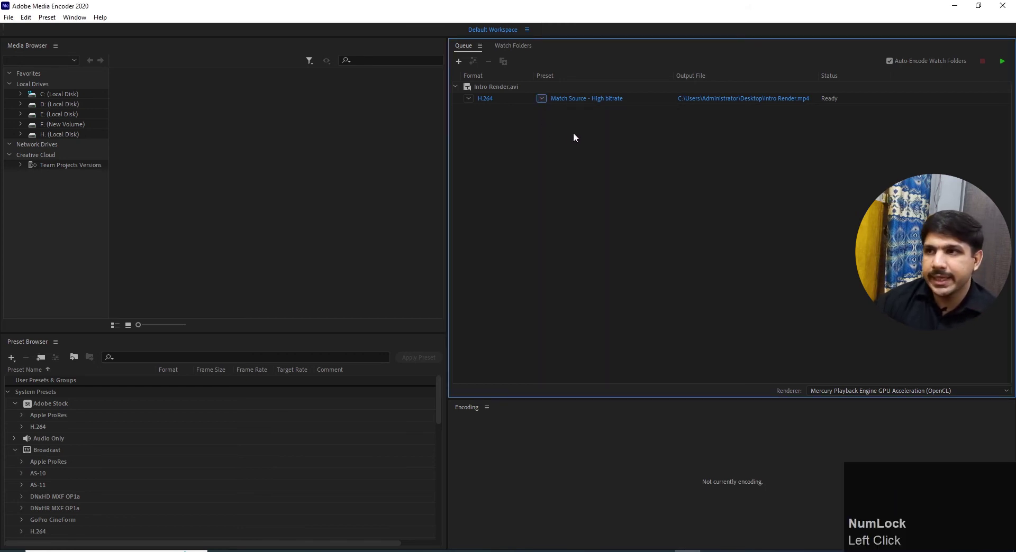
- In the queued item's export settings, name the output file Intro Render Compressed and save it to the desktop
{"action": "mouse_move", "coordinate": [574, 103]}
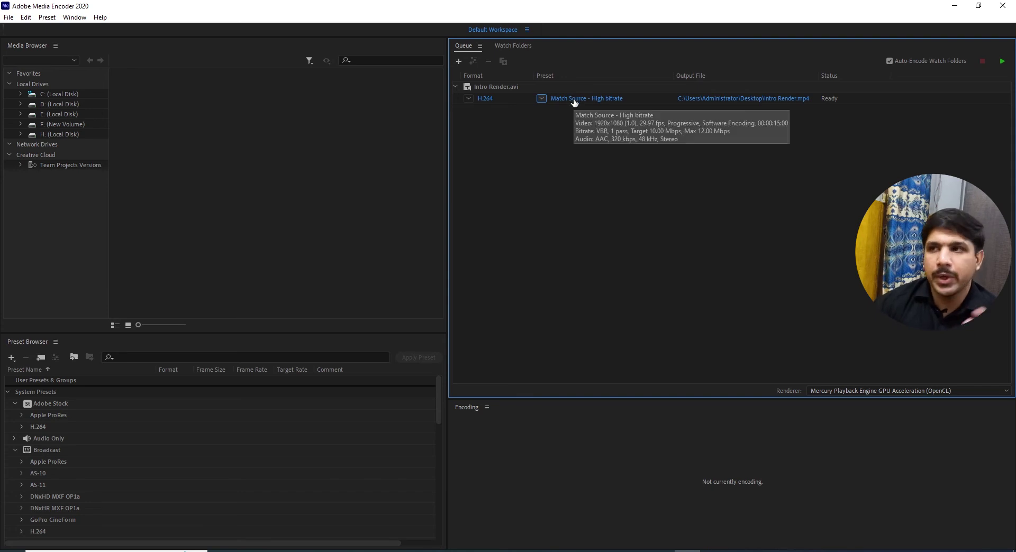
{"action": "left_click", "coordinate": [574, 101]}
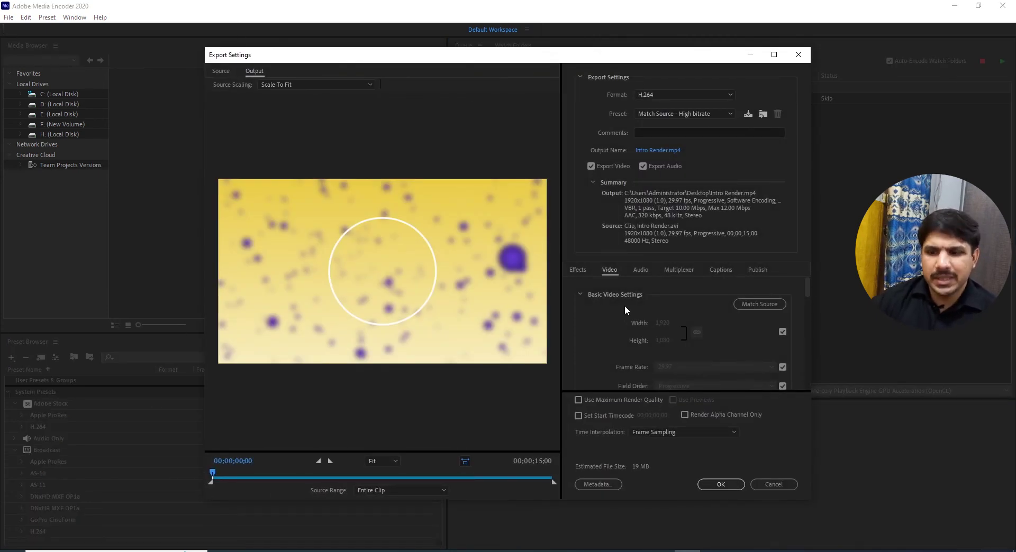
{"action": "left_click", "coordinate": [655, 152]}
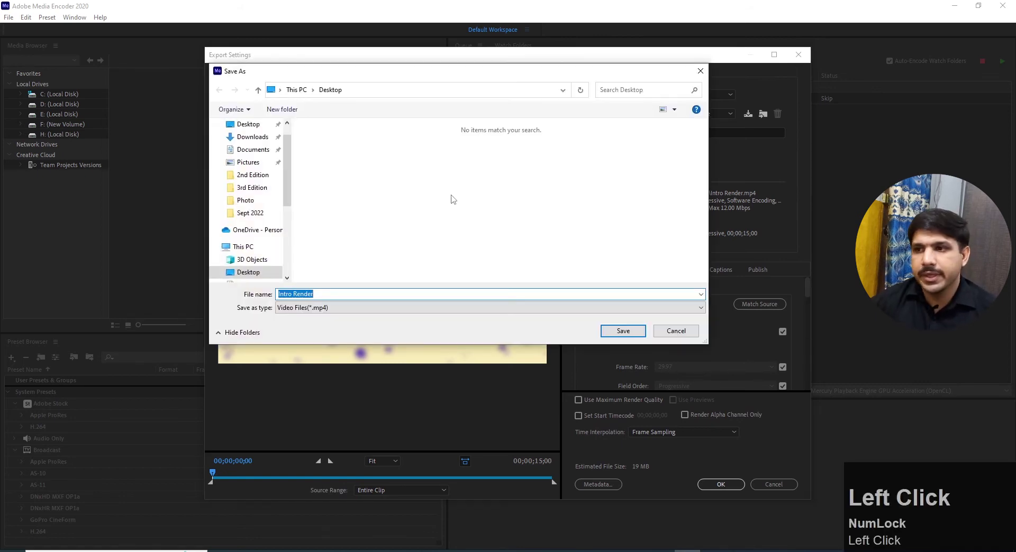
{"action": "key", "text": "End"}
{"action": "type", "text": "Com"}
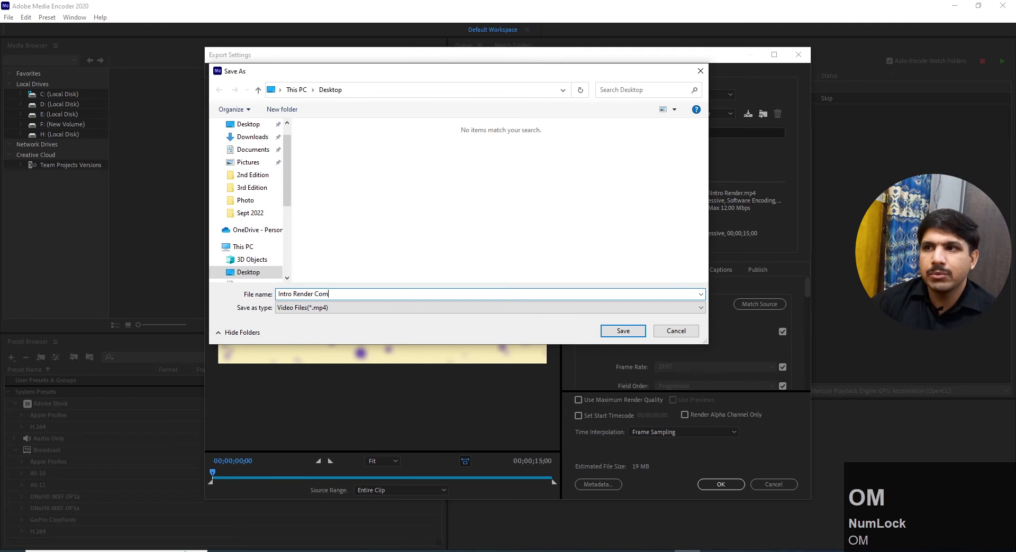
{"action": "type", "text": "pressed"}
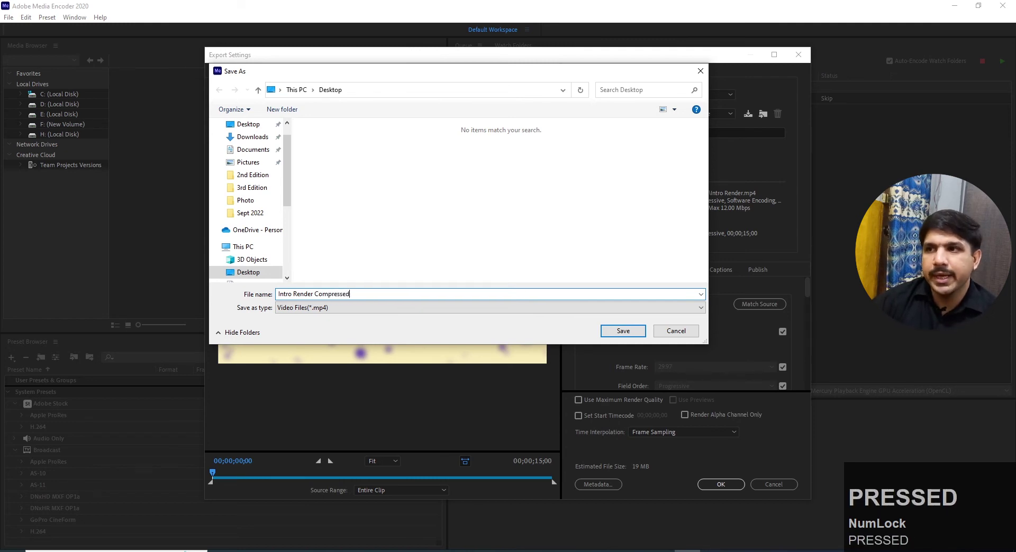
{"action": "left_click", "coordinate": [619, 332]}
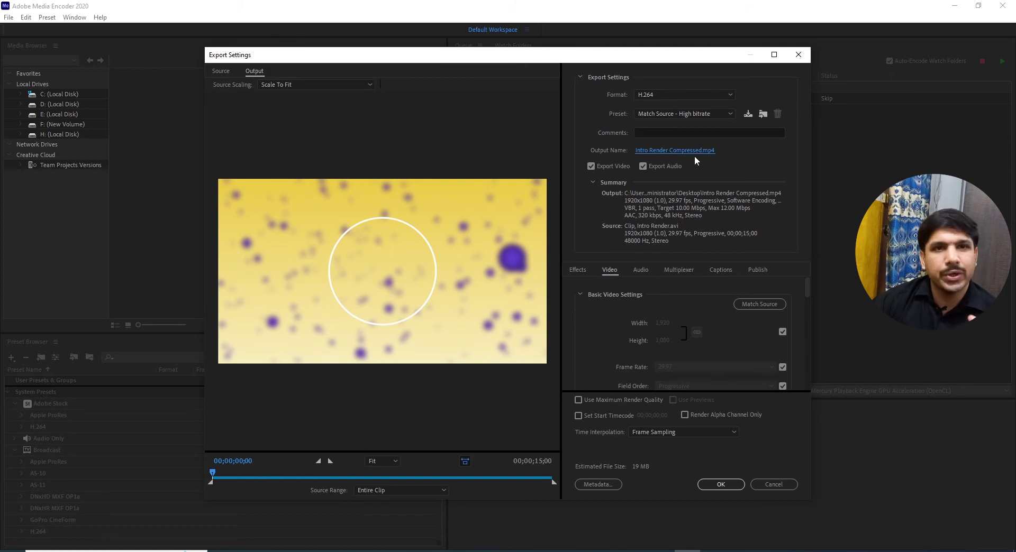
- Turn audio export off and back on, and look through the Effects settings down to Loudness Normalization
{"action": "left_click", "coordinate": [643, 166]}
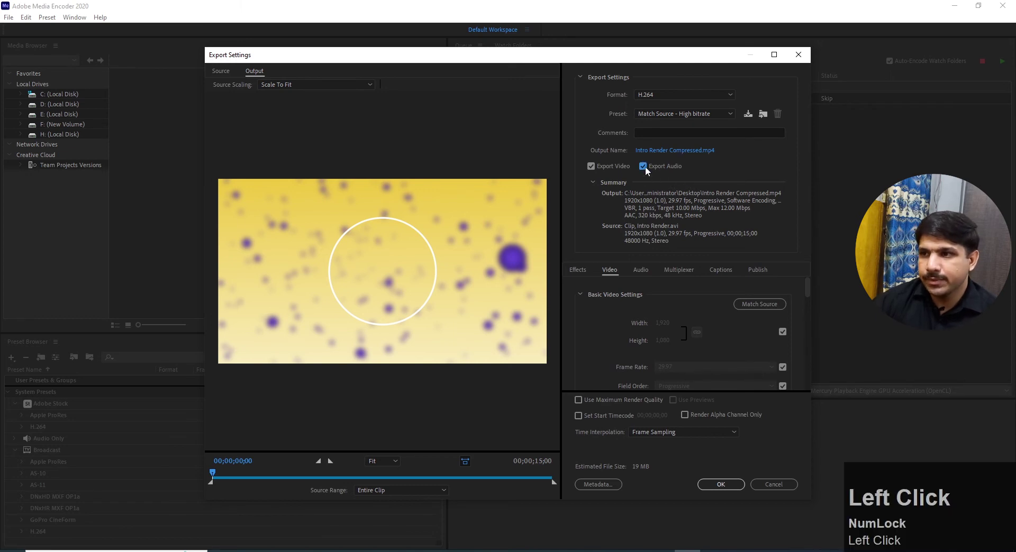
{"action": "left_click", "coordinate": [642, 166]}
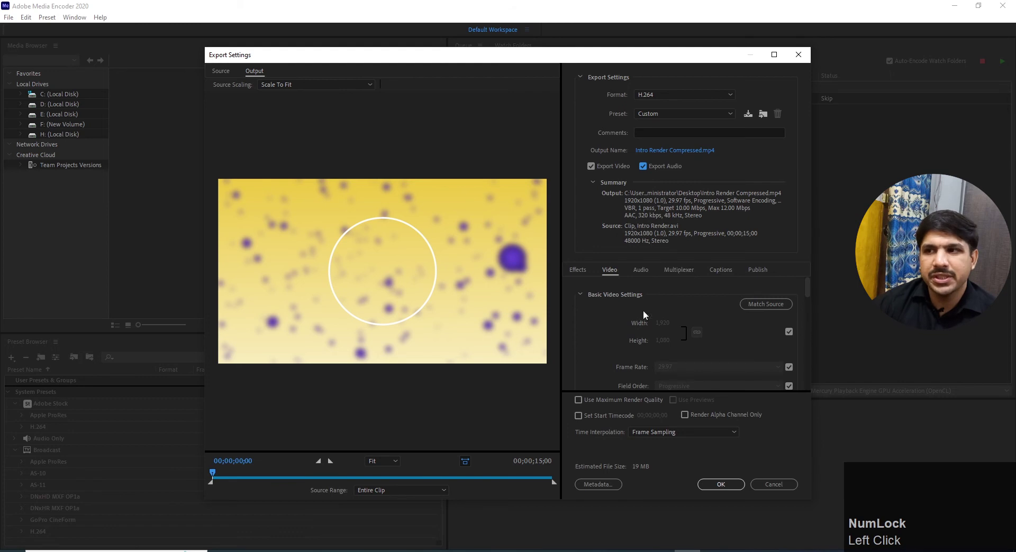
{"action": "left_click", "coordinate": [573, 271]}
{"action": "scroll", "coordinate": [720, 325], "scroll_direction": "down", "scroll_amount": 5}
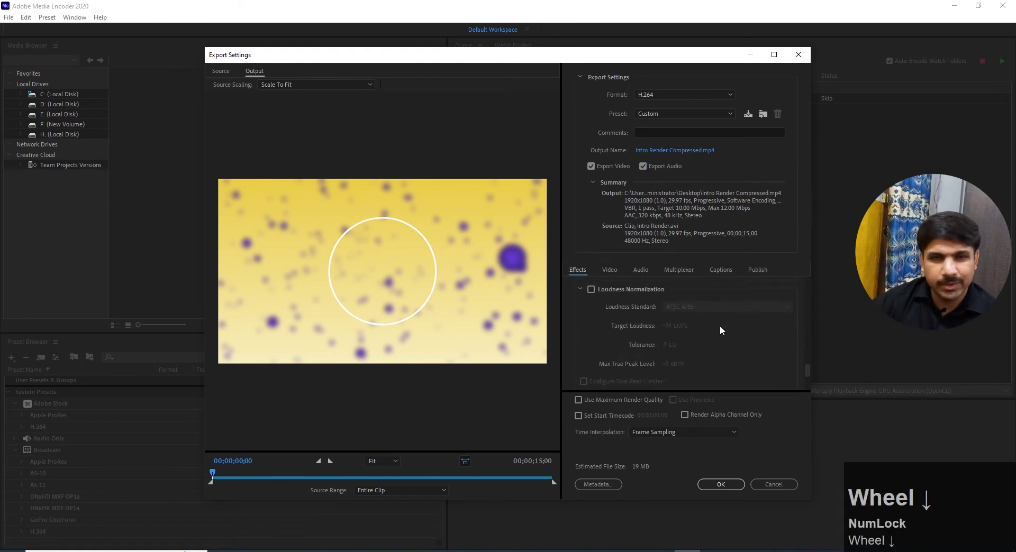
{"action": "scroll", "coordinate": [719, 325], "scroll_direction": "up", "scroll_amount": 5}
- Release the video's width and height from matching the source, keeping the frame's aspect ratio linked
{"action": "left_click", "coordinate": [611, 270]}
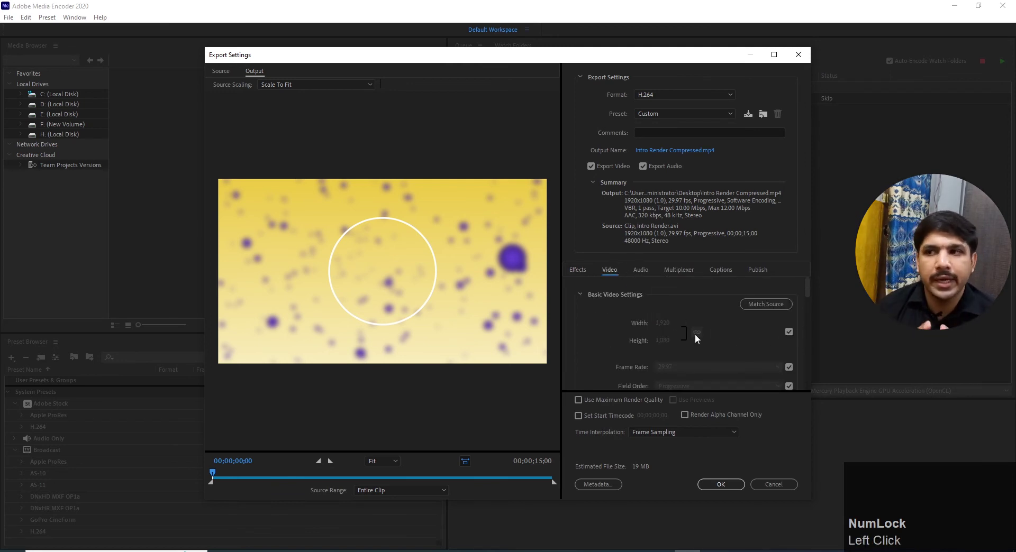
{"action": "left_click", "coordinate": [789, 332]}
{"action": "left_click", "coordinate": [789, 332]}
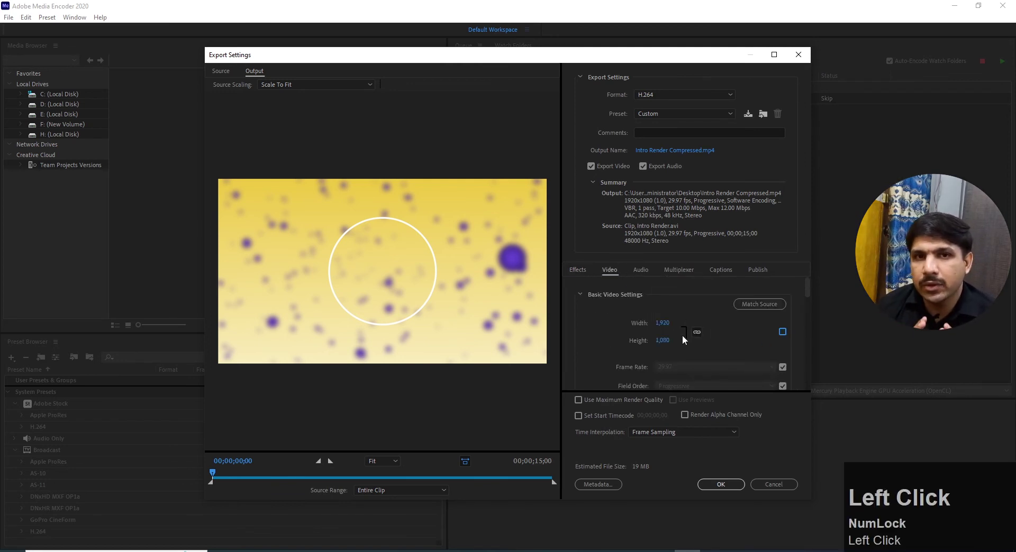
{"action": "left_click", "coordinate": [721, 333]}
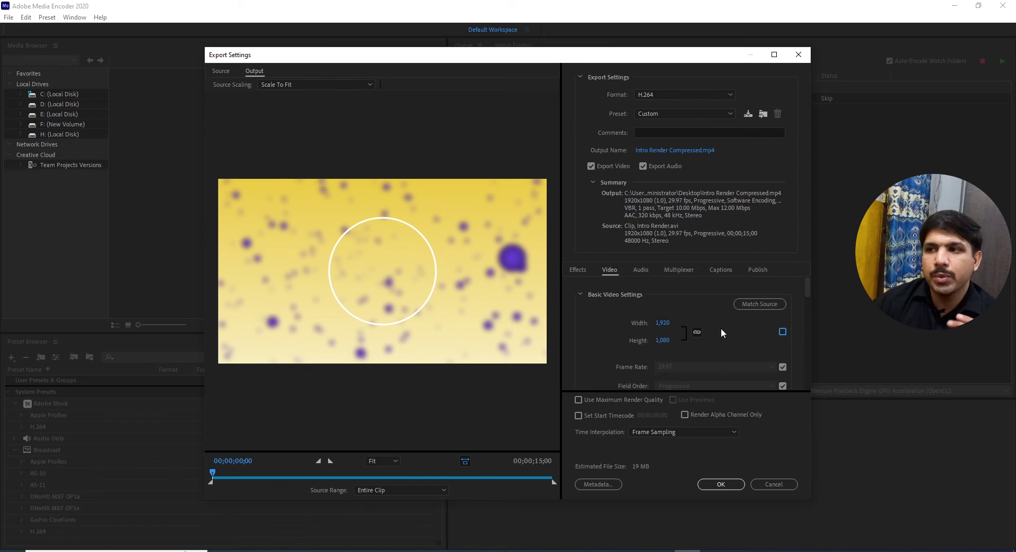
{"action": "left_click", "coordinate": [696, 333]}
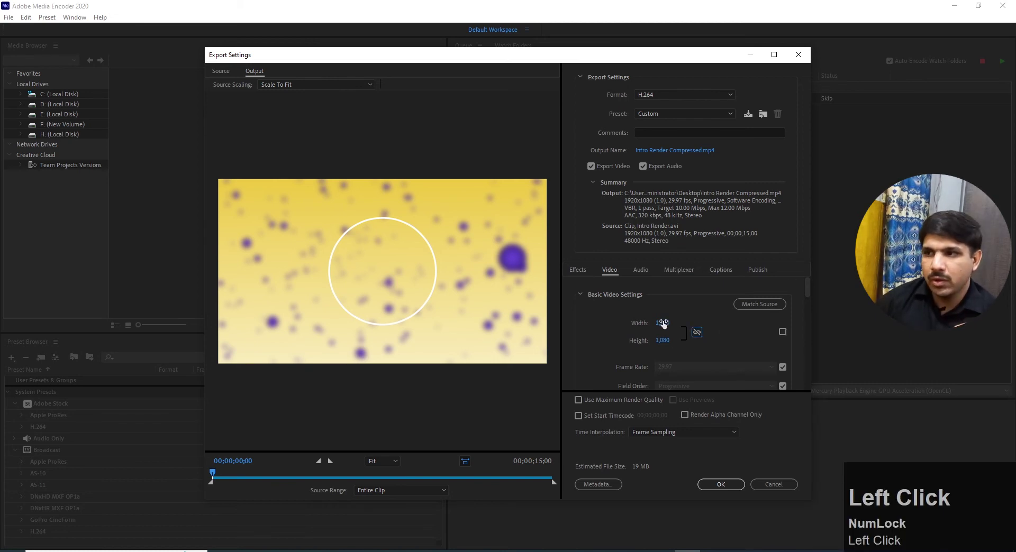
{"action": "left_click", "coordinate": [697, 333]}
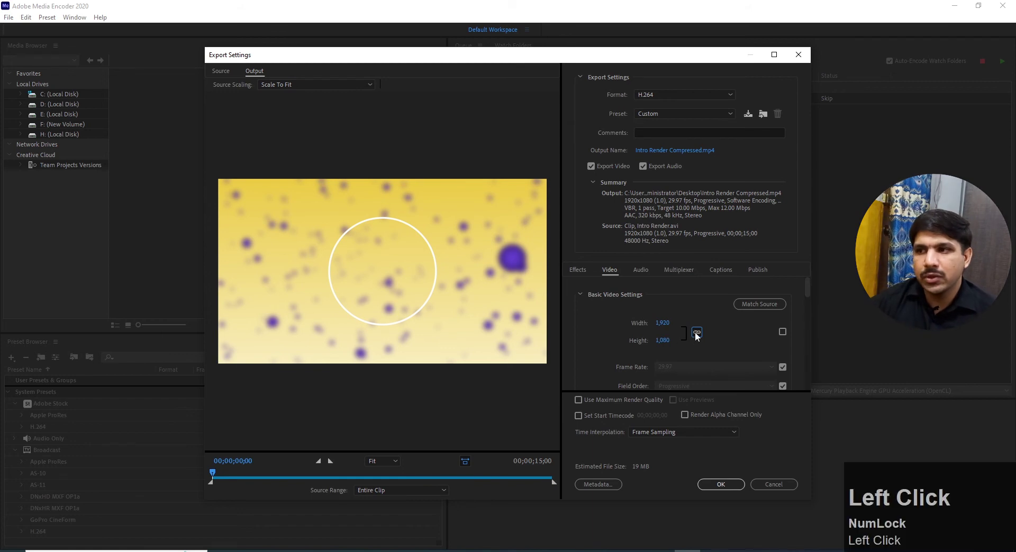
- Try a frame width of 1080 with the aspect ratio linked, and restore the width to 1920
{"action": "left_click", "coordinate": [661, 324]}
{"action": "type", "text": "1080"}
{"action": "key", "text": "Tab"}
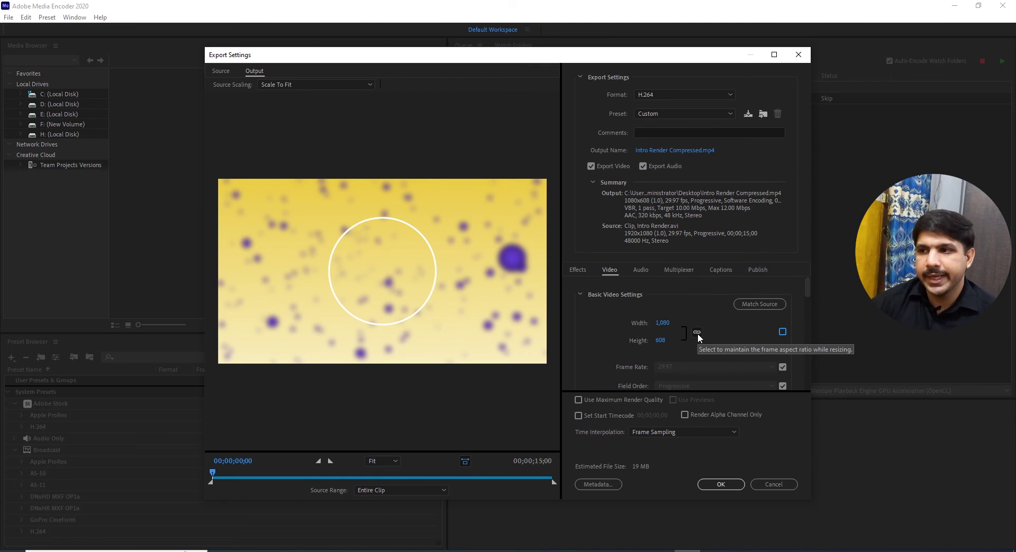
{"action": "left_click", "coordinate": [662, 324]}
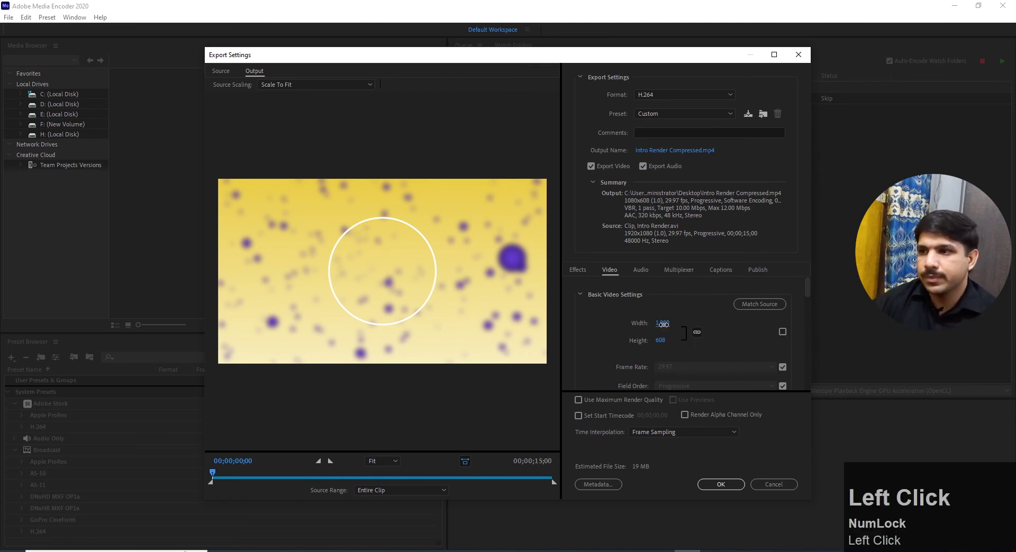
{"action": "type", "text": "1920"}
{"action": "key", "text": "Tab"}
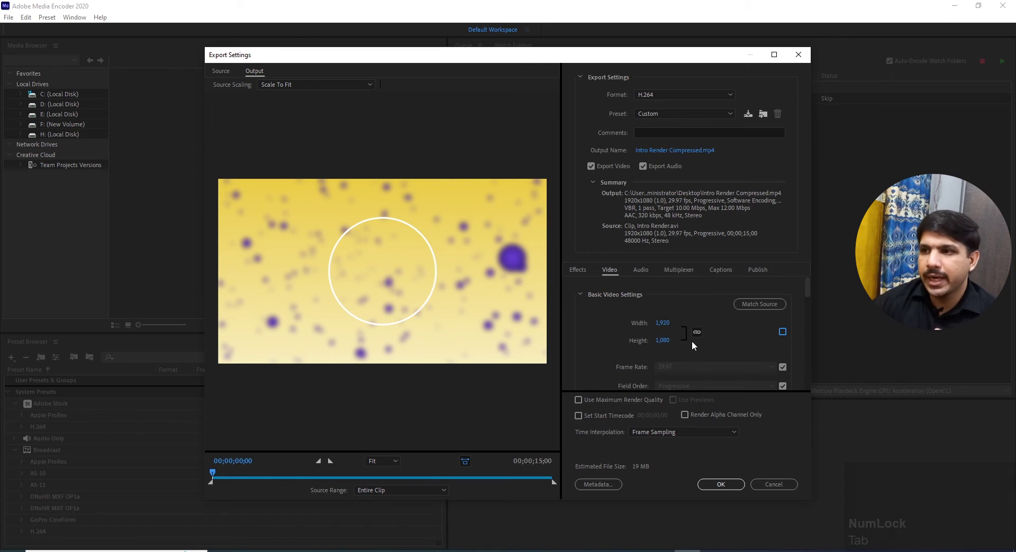
- Look through the Video settings from frame rate and field order past the encoding and HDR options down to Bitrate Settings
{"action": "scroll", "coordinate": [748, 334], "scroll_direction": "down", "scroll_amount": 1}
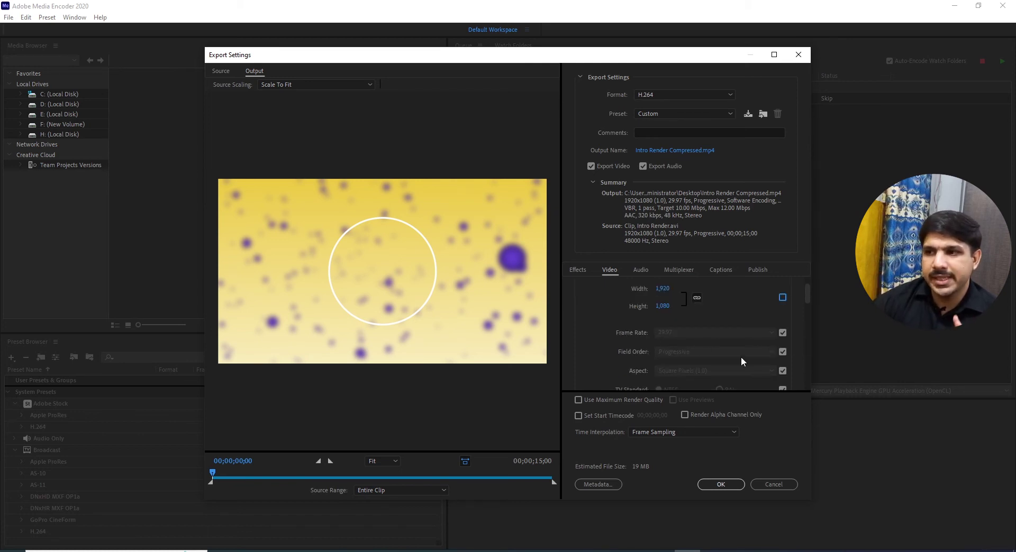
{"action": "scroll", "coordinate": [741, 357], "scroll_direction": "down", "scroll_amount": 1}
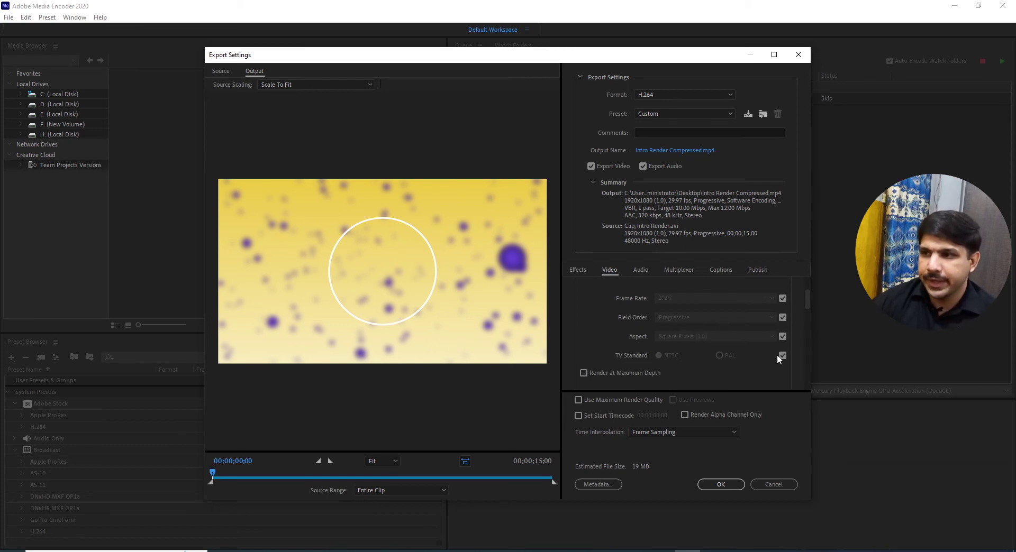
{"action": "scroll", "coordinate": [676, 351], "scroll_direction": "down", "scroll_amount": 1}
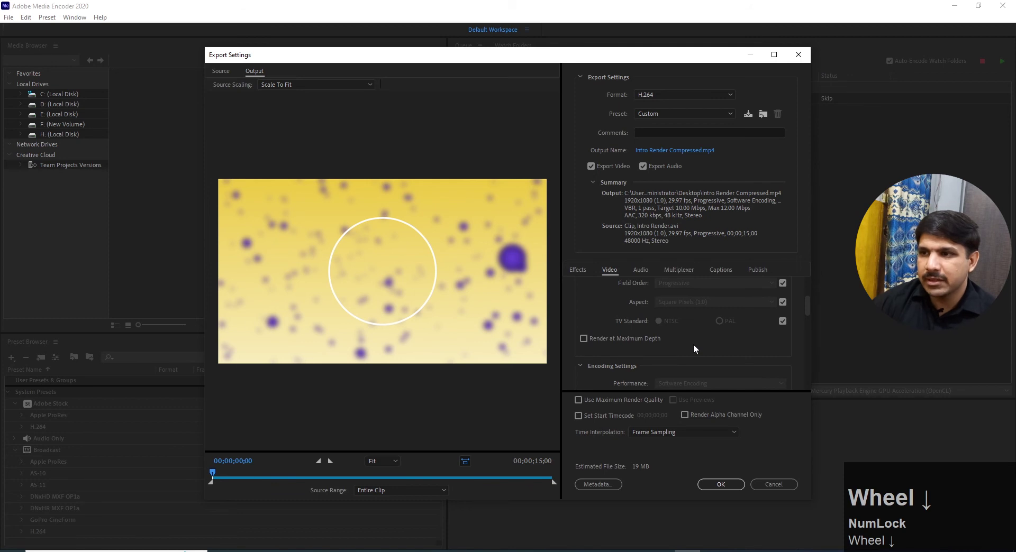
{"action": "scroll", "coordinate": [699, 346], "scroll_direction": "down", "scroll_amount": 3}
{"action": "scroll", "coordinate": [700, 346], "scroll_direction": "up", "scroll_amount": 1}
{"action": "scroll", "coordinate": [700, 342], "scroll_direction": "down", "scroll_amount": 3}
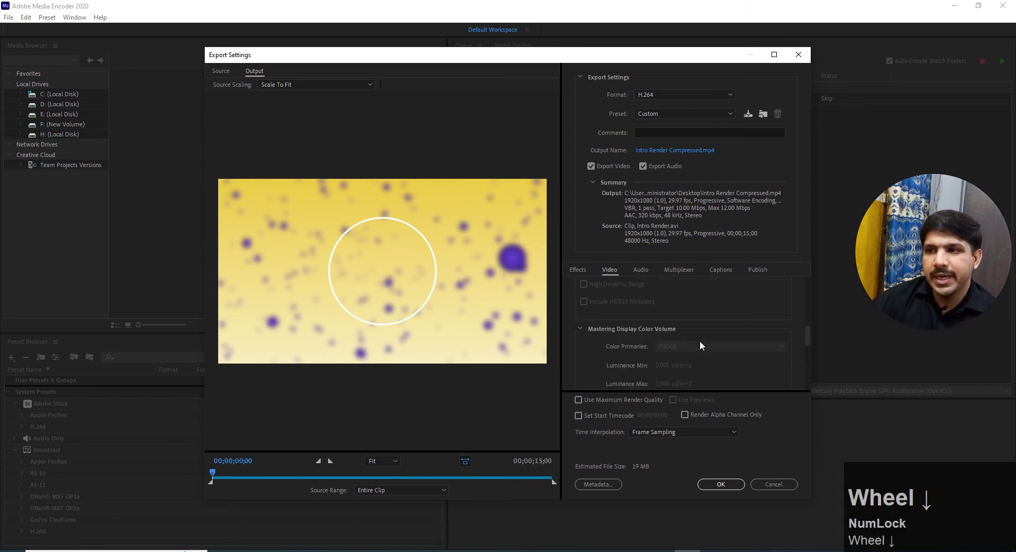
{"action": "scroll", "coordinate": [701, 346], "scroll_direction": "down", "scroll_amount": 3}
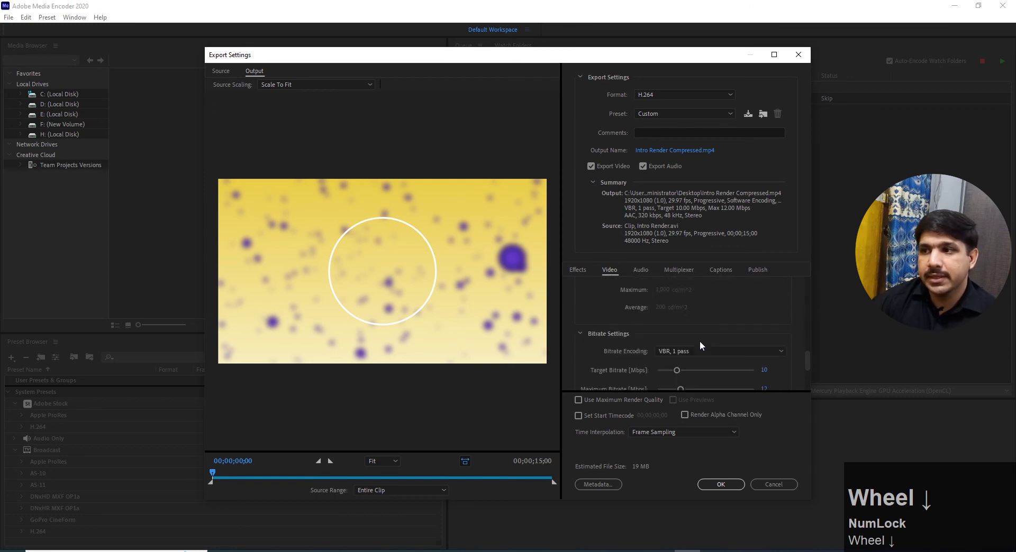
- Set the video's target bitrate to 11 Mbps, keeping VBR, 1 pass encoding
{"action": "scroll", "coordinate": [702, 334], "scroll_direction": "down", "scroll_amount": 1}
{"action": "scroll", "coordinate": [702, 335], "scroll_direction": "down", "scroll_amount": 1}
{"action": "scroll", "coordinate": [701, 335], "scroll_direction": "up", "scroll_amount": 1}
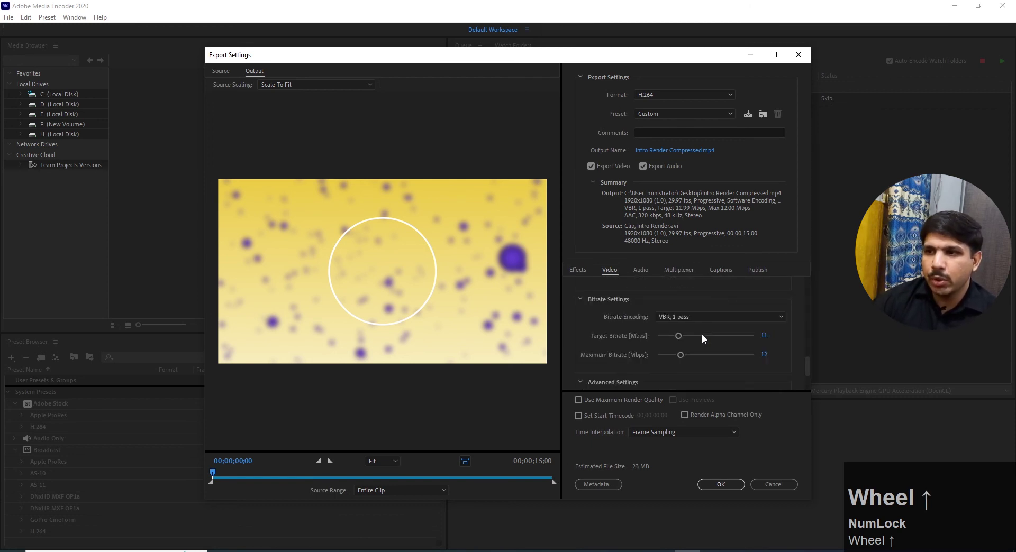
{"action": "scroll", "coordinate": [691, 298], "scroll_direction": "up", "scroll_amount": 8}
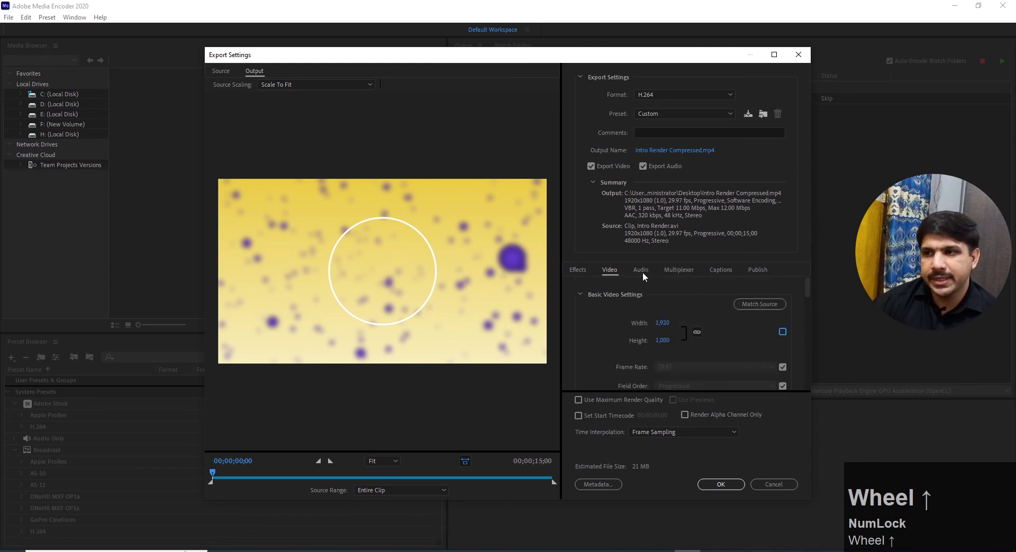
- Look through the Audio settings, including the codec choices, down to bitrate and precedence, and return to the Video settings
{"action": "left_click", "coordinate": [636, 269]}
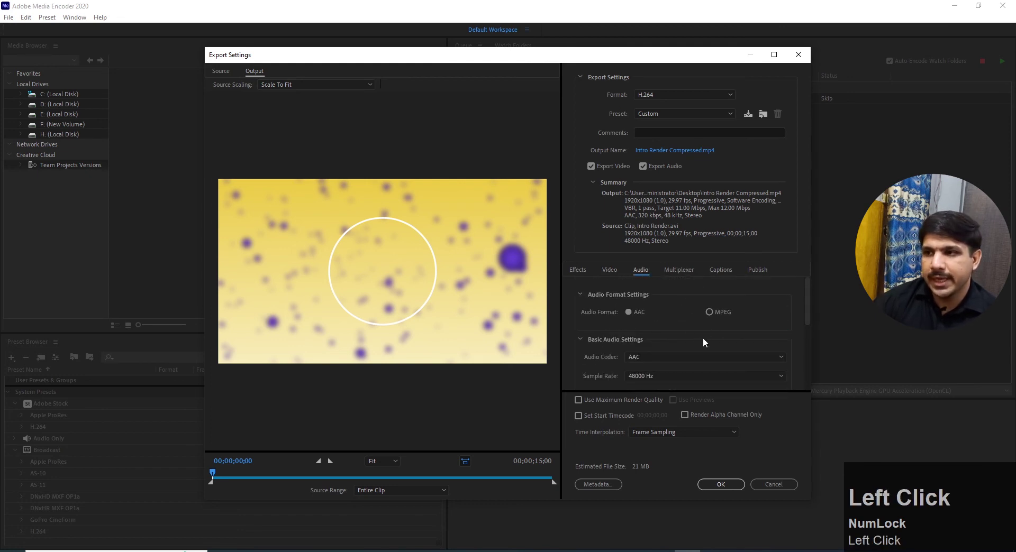
{"action": "scroll", "coordinate": [702, 338], "scroll_direction": "down", "scroll_amount": 1}
{"action": "left_click", "coordinate": [667, 322]}
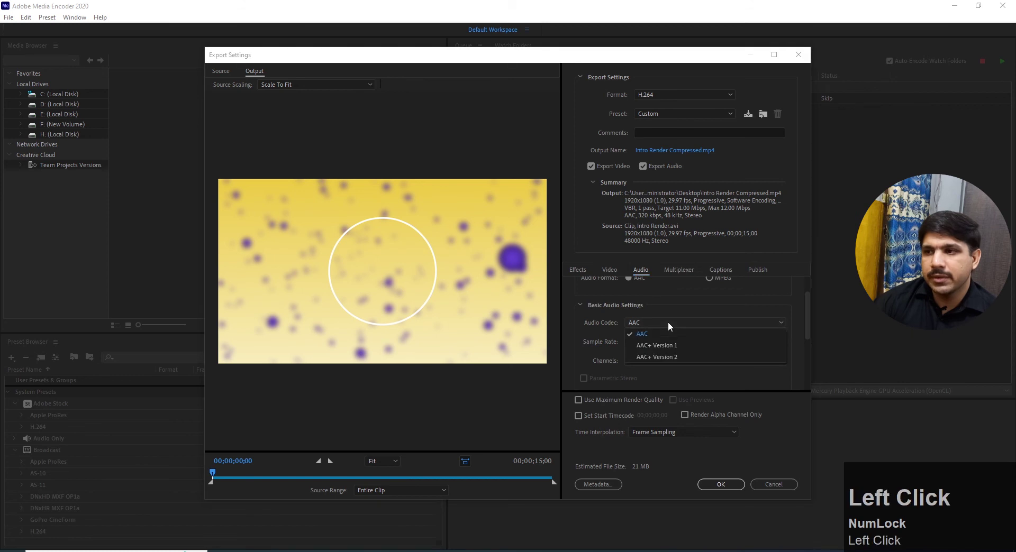
{"action": "left_click", "coordinate": [667, 321]}
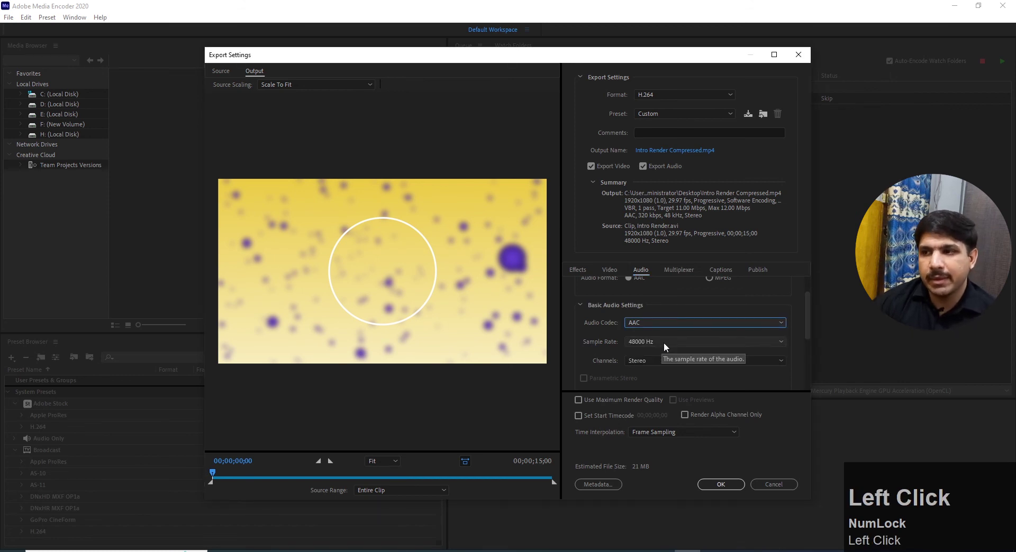
{"action": "scroll", "coordinate": [663, 342], "scroll_direction": "down", "scroll_amount": 2}
{"action": "scroll", "coordinate": [643, 343], "scroll_direction": "down", "scroll_amount": 2}
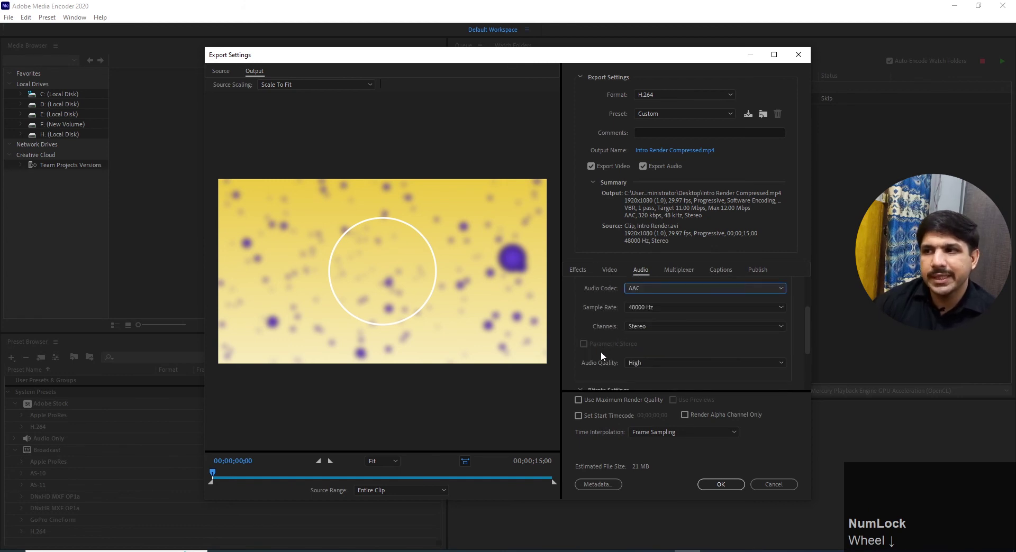
{"action": "scroll", "coordinate": [606, 343], "scroll_direction": "down", "scroll_amount": 2}
{"action": "scroll", "coordinate": [617, 352], "scroll_direction": "down", "scroll_amount": 2}
{"action": "scroll", "coordinate": [694, 354], "scroll_direction": "down", "scroll_amount": 1}
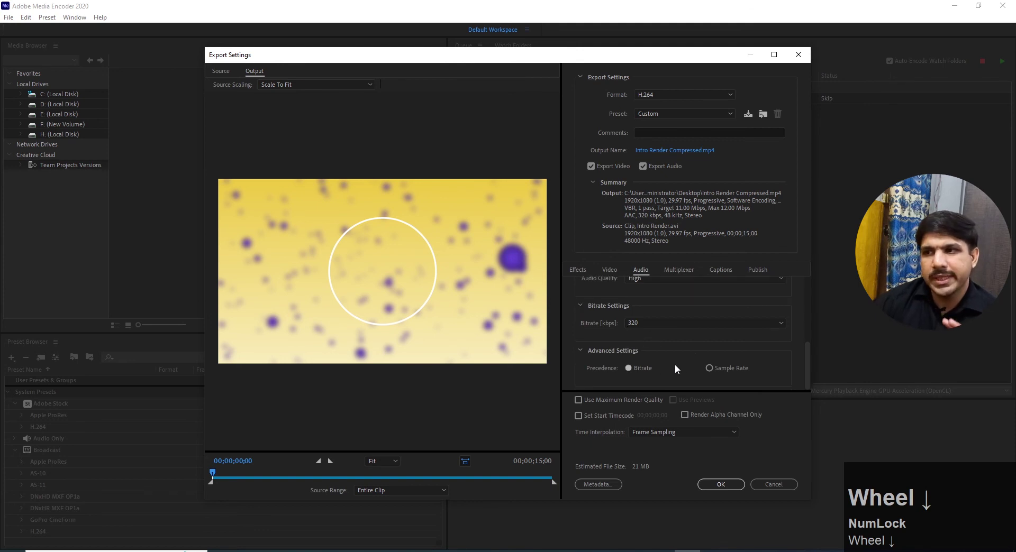
{"action": "scroll", "coordinate": [675, 364], "scroll_direction": "up", "scroll_amount": 10}
{"action": "left_click", "coordinate": [610, 270]}
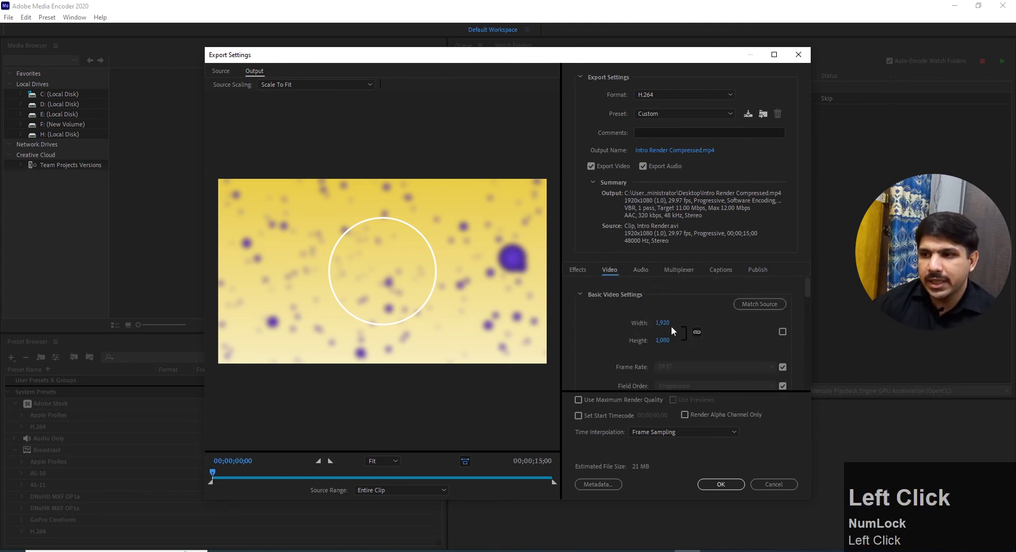
{"action": "scroll", "coordinate": [676, 341], "scroll_direction": "up", "scroll_amount": 1}
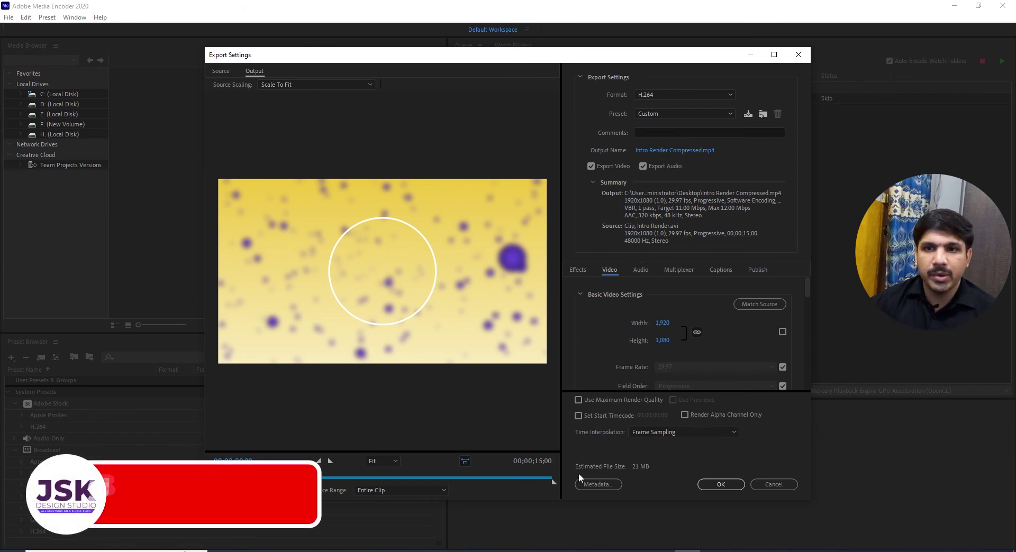
- Check the original Intro Render file's size in its desktop properties and compare it with the export's estimated file size
{"action": "left_click_drag", "start_coordinate": [635, 469], "coordinate": [650, 468]}
{"action": "key", "text": "super+d"}
{"action": "left_click", "coordinate": [104, 247]}
{"action": "key", "text": "alt+Return"}
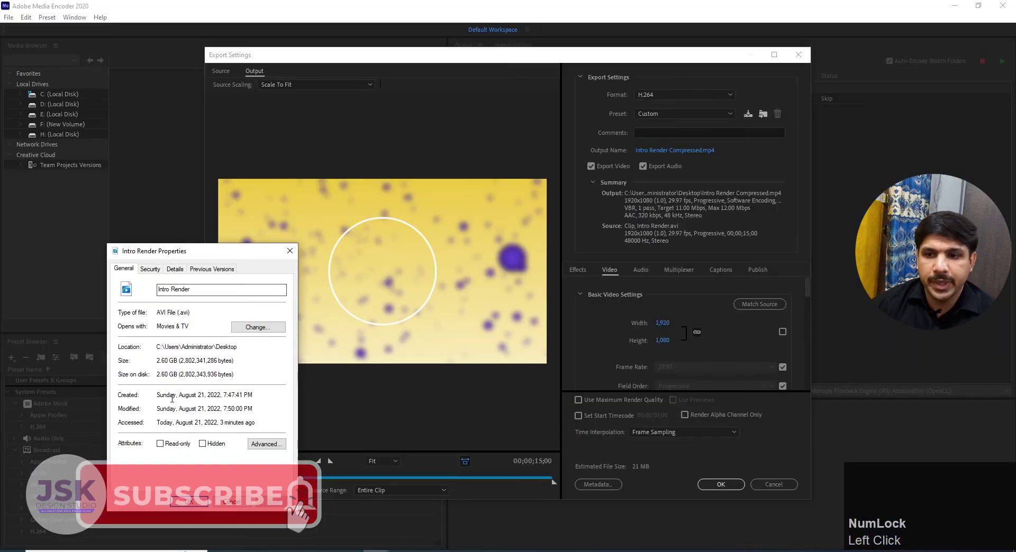
{"action": "left_click_drag", "start_coordinate": [160, 375], "coordinate": [181, 375]}
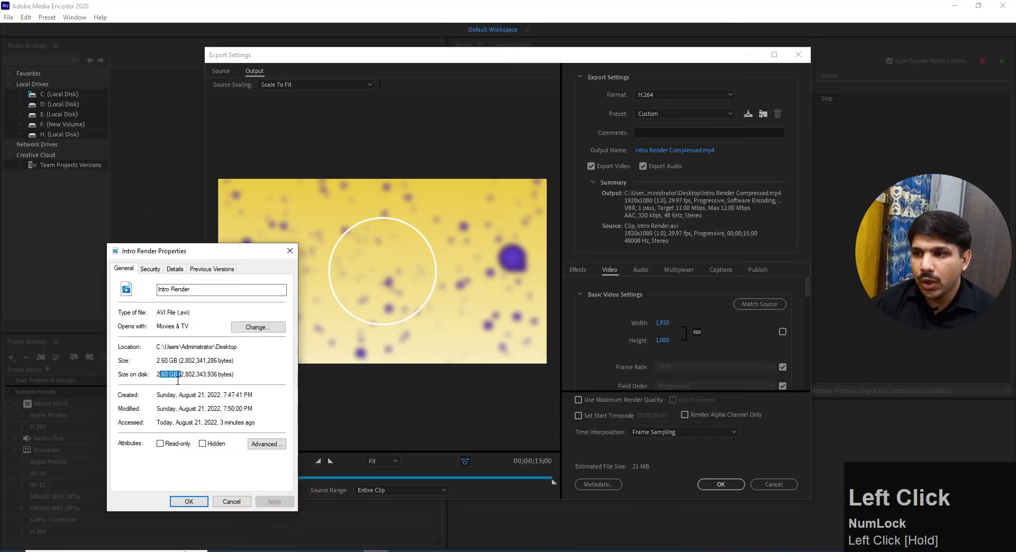
{"action": "left_click", "coordinate": [158, 362]}
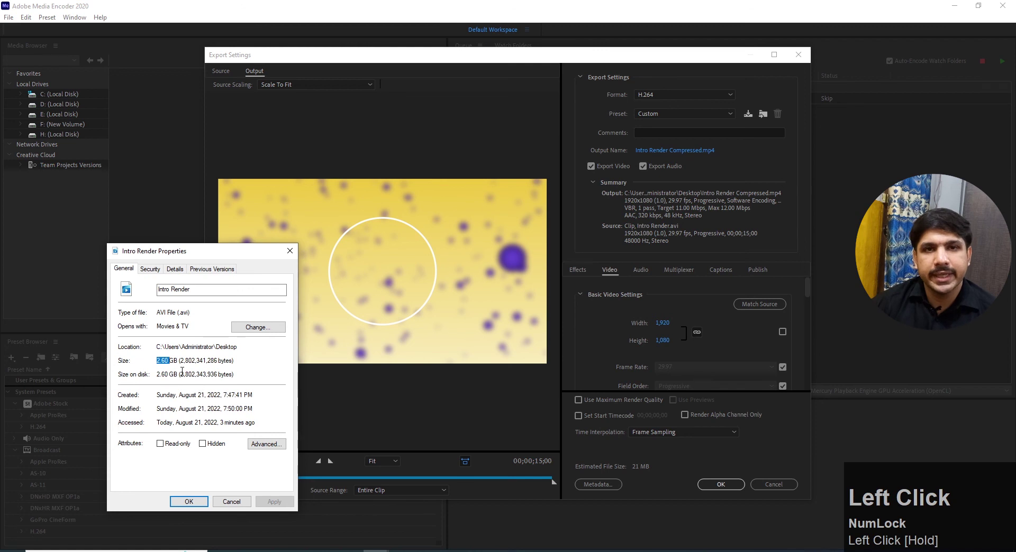
{"action": "left_click", "coordinate": [228, 500]}
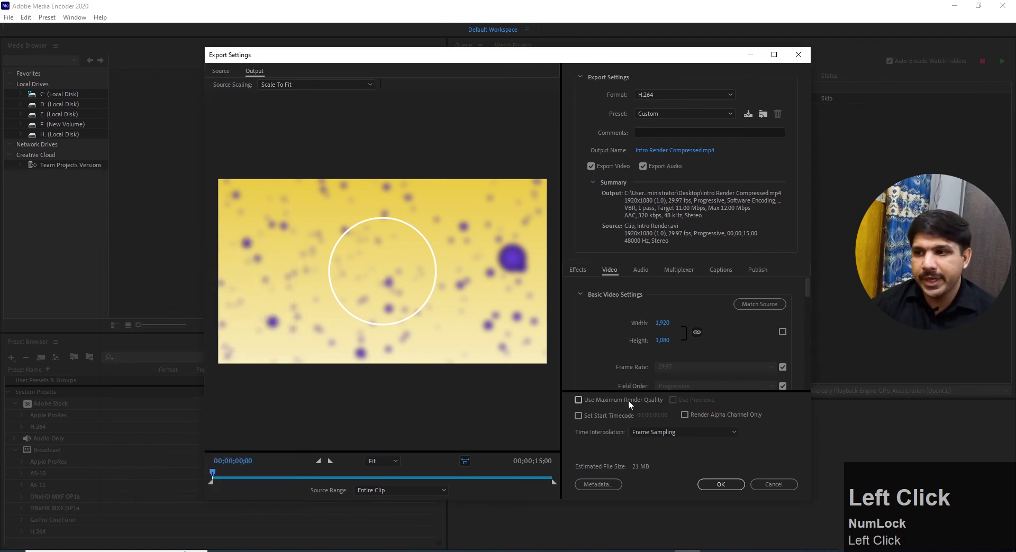
{"action": "left_click", "coordinate": [644, 466]}
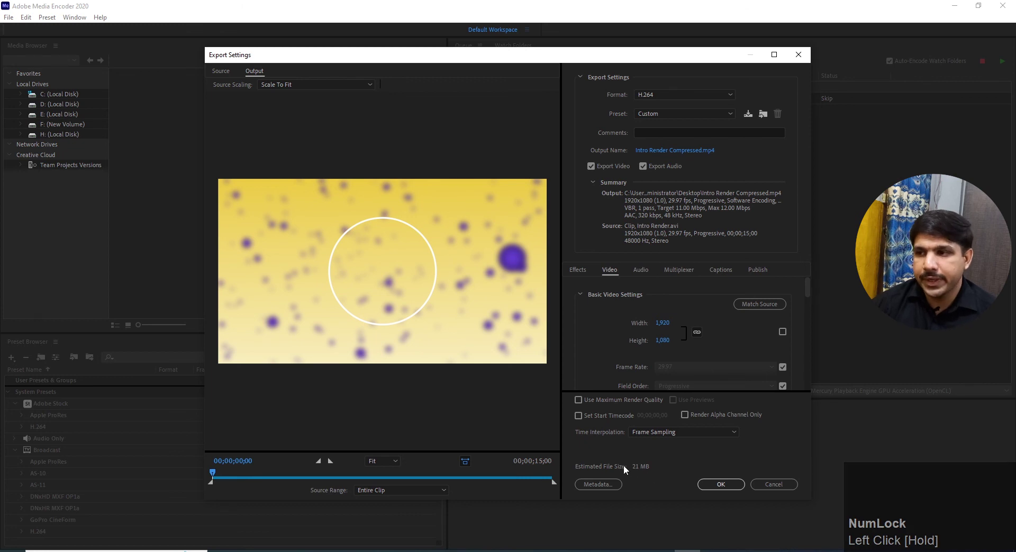
- Enable Use Maximum Render Quality, keep Frame Sampling as the time interpolation, and accept the export settings
{"action": "left_click", "coordinate": [582, 399]}
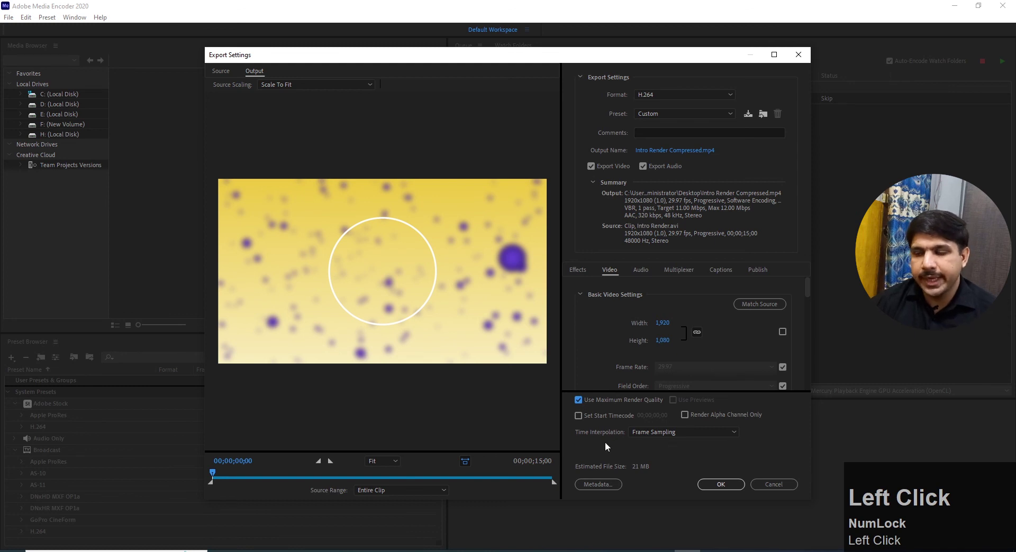
{"action": "left_click", "coordinate": [672, 433]}
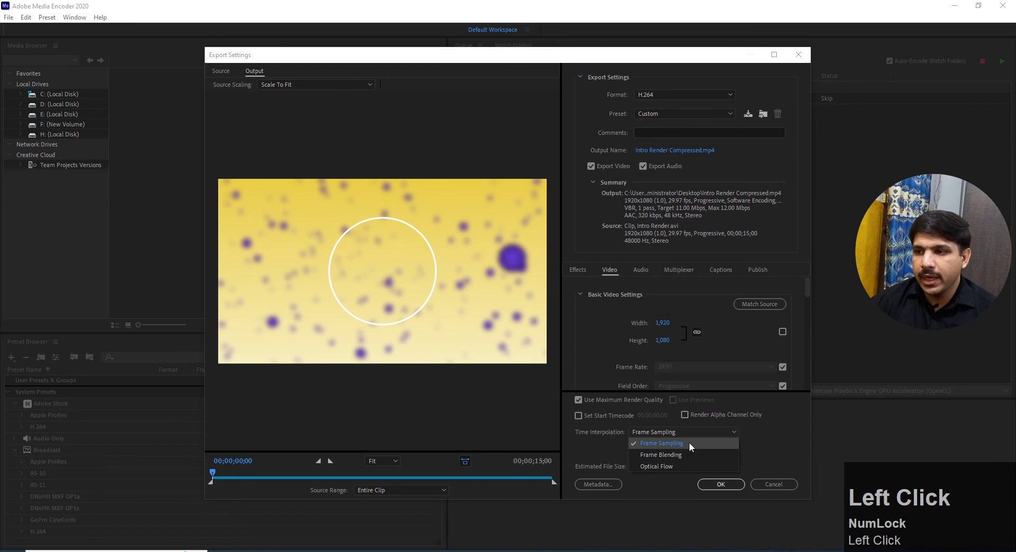
{"action": "left_click", "coordinate": [689, 442]}
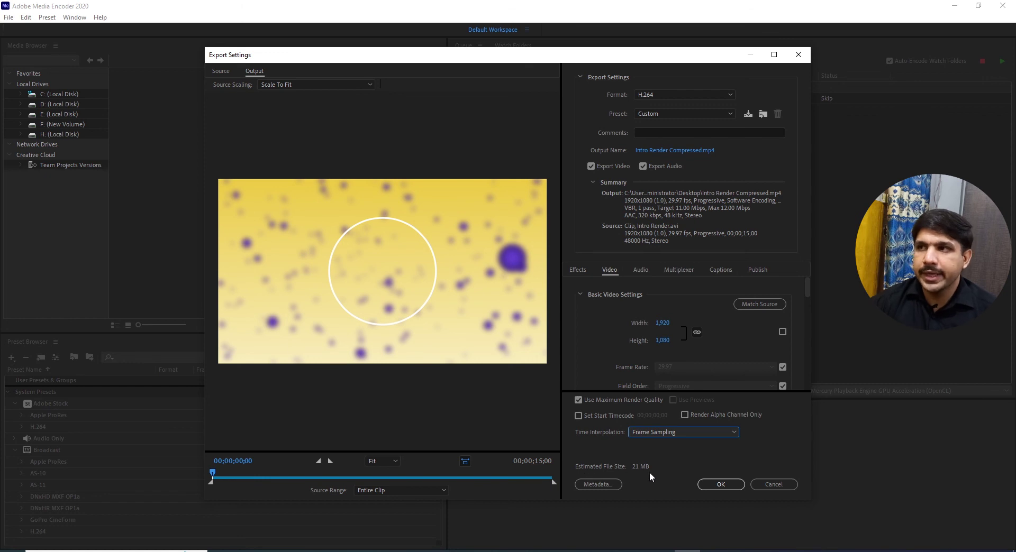
{"action": "left_click", "coordinate": [716, 485]}
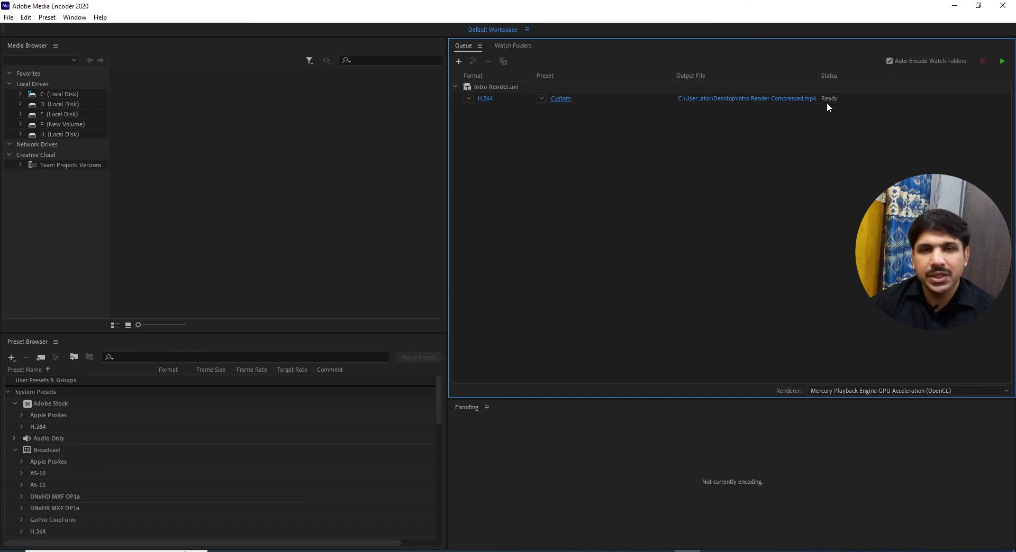
- Start the queue to encode Intro Render Compressed and wait for the encoding to finish
{"action": "left_click", "coordinate": [1000, 67]}
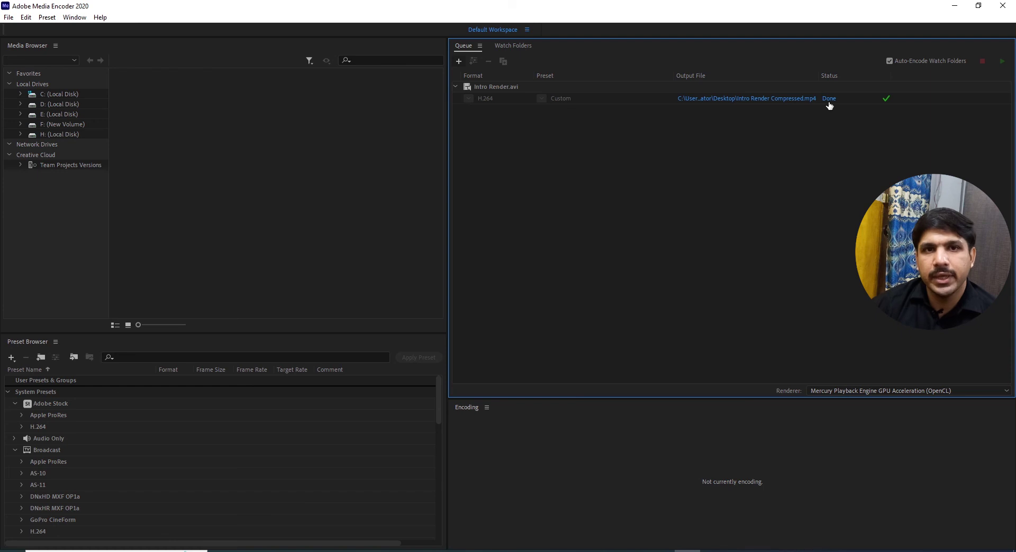
{"action": "mouse_move", "coordinate": [885, 102]}
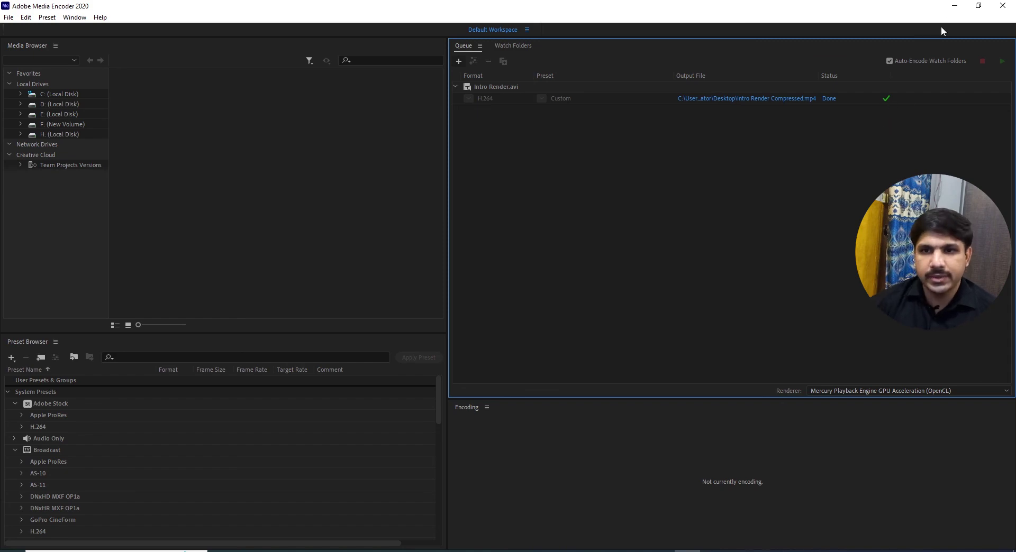
- Minimize the encoder and check the Intro Render Compressed file's size in its properties on the desktop
{"action": "left_click", "coordinate": [955, 6]}
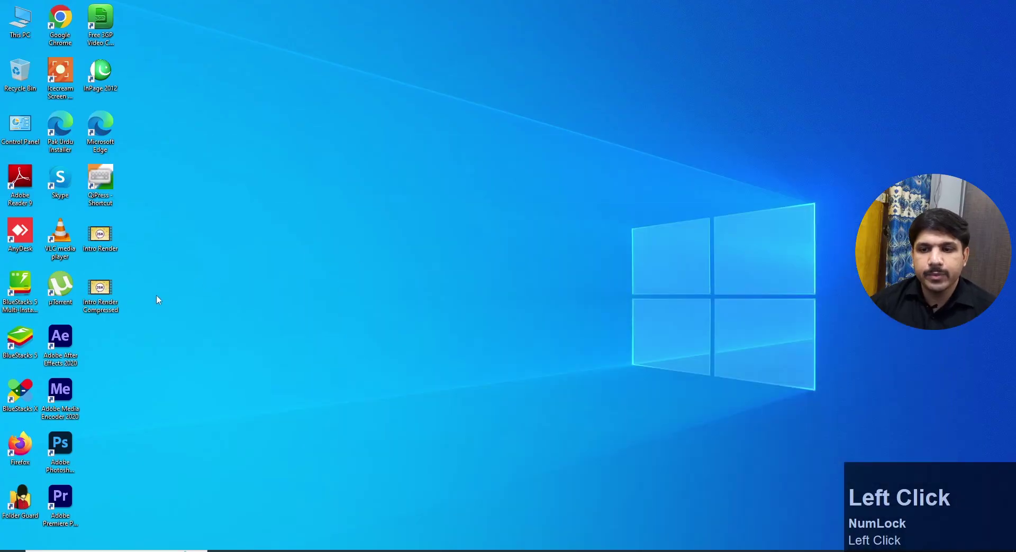
{"action": "right_click", "coordinate": [106, 310]}
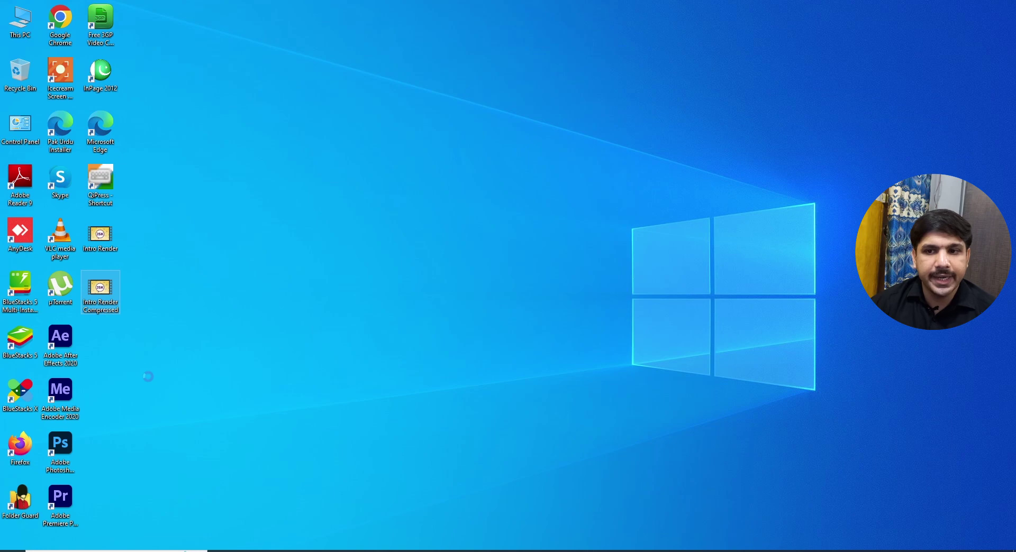
{"action": "left_click", "coordinate": [130, 303]}
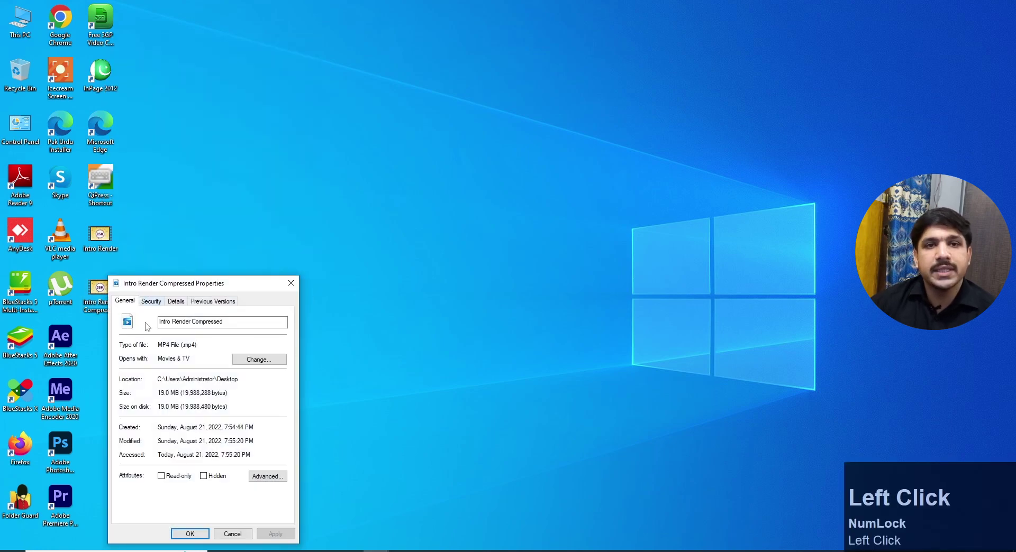
{"action": "left_click_drag", "start_coordinate": [158, 393], "coordinate": [179, 395]}
{"action": "left_click", "coordinate": [174, 404]}
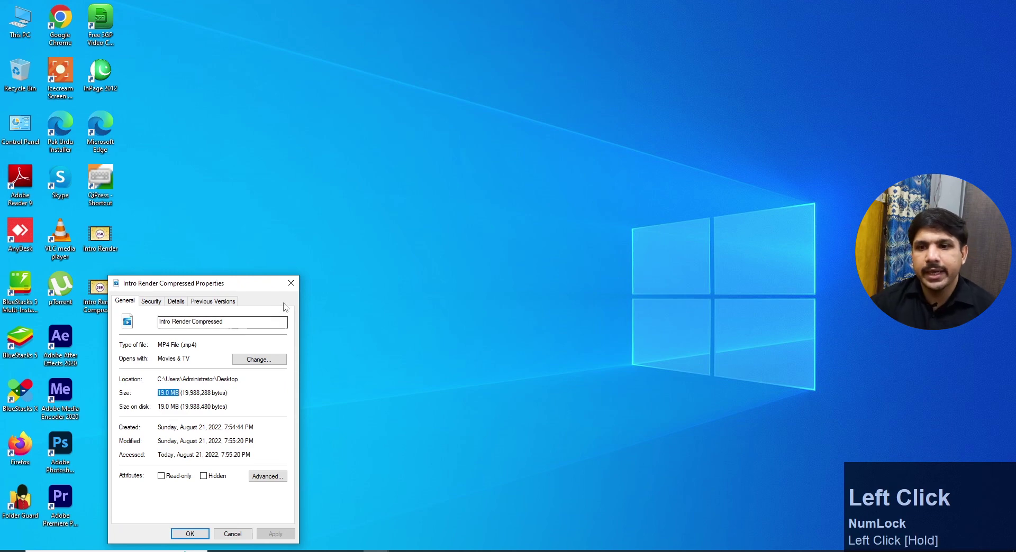
{"action": "left_click", "coordinate": [292, 284]}
- Open the Intro Render Compressed video from the desktop for playback
{"action": "double_click", "coordinate": [100, 289]}
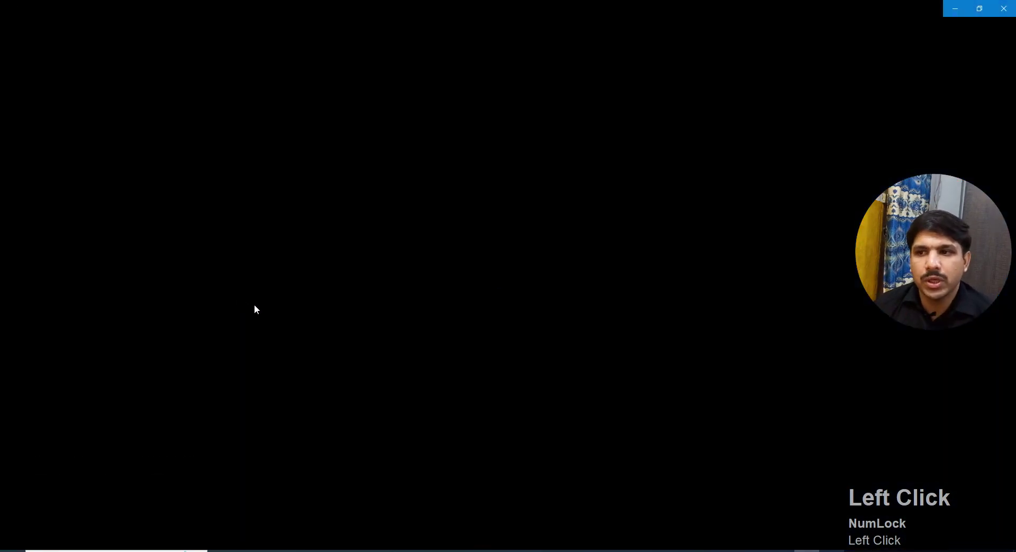